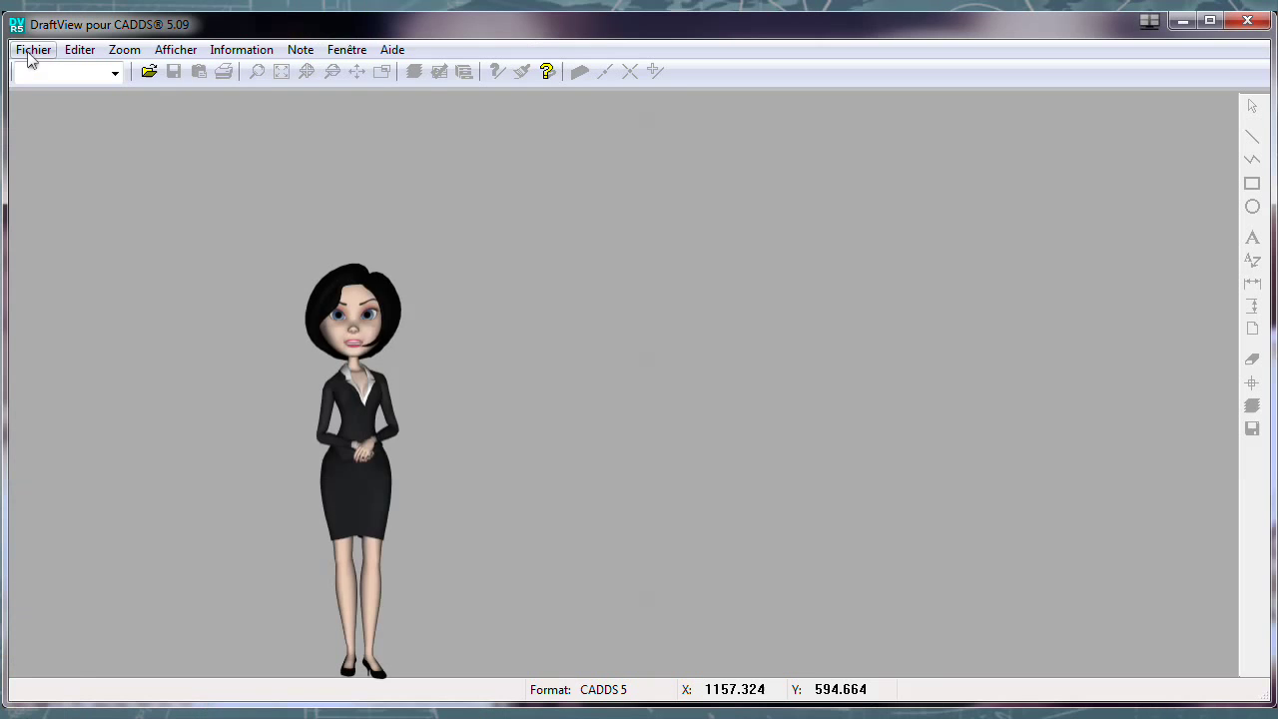
# Open the _fd part file in DraftView for CADDS.
pyautogui.click(33, 49)
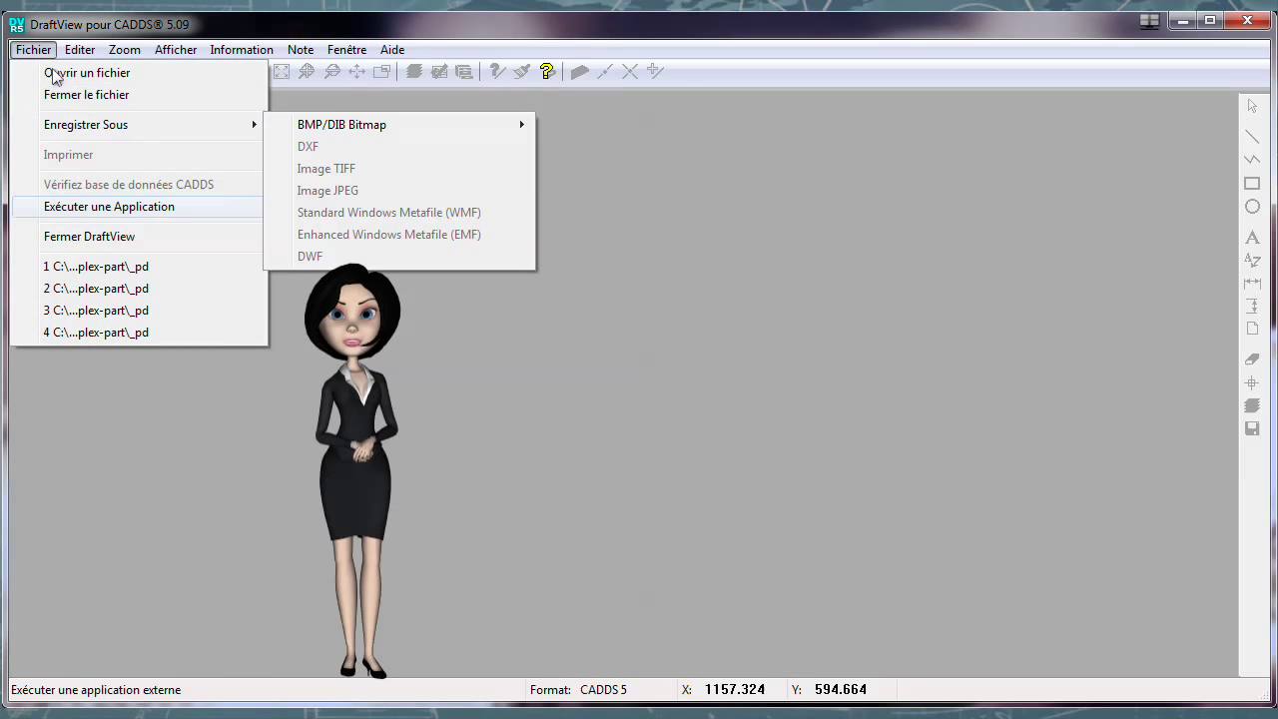
pyautogui.click(70, 73)
pyautogui.click(673, 282)
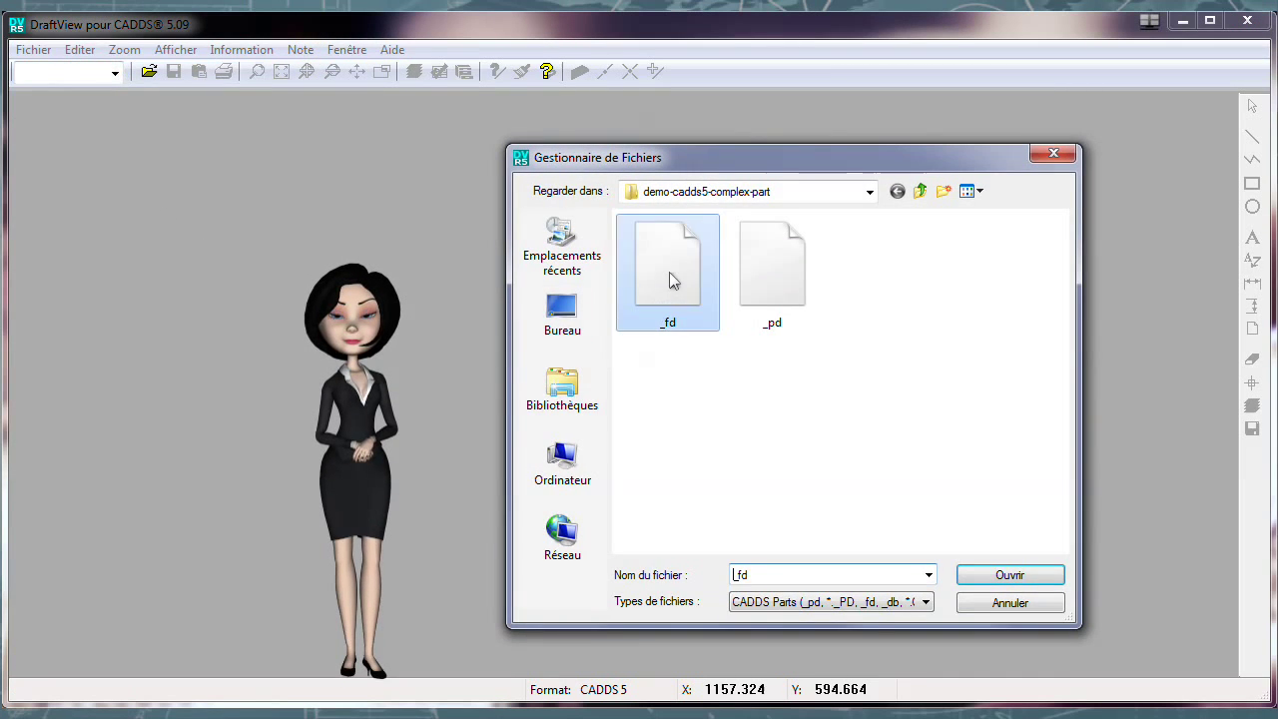
pyautogui.click(993, 578)
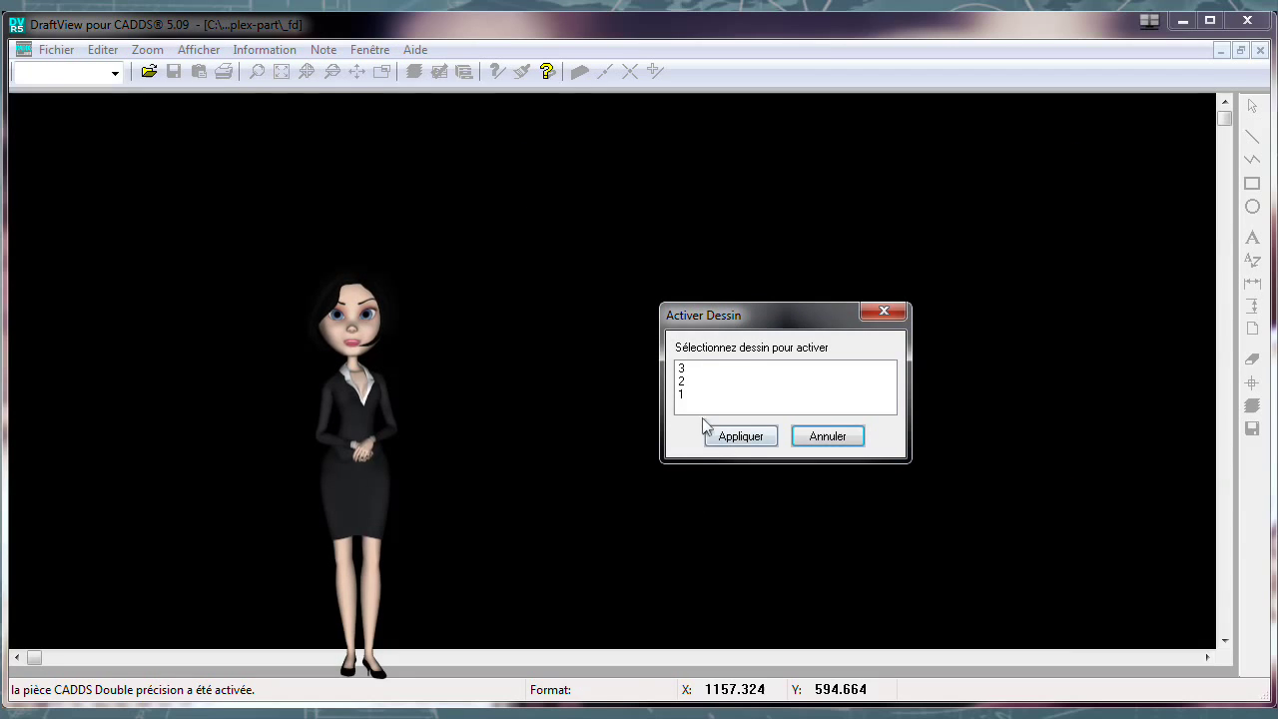
# Activate drawing 1, ignoring all remaining missing NFigs, and reach the file commands for export.
pyautogui.click(683, 396)
pyautogui.click(740, 437)
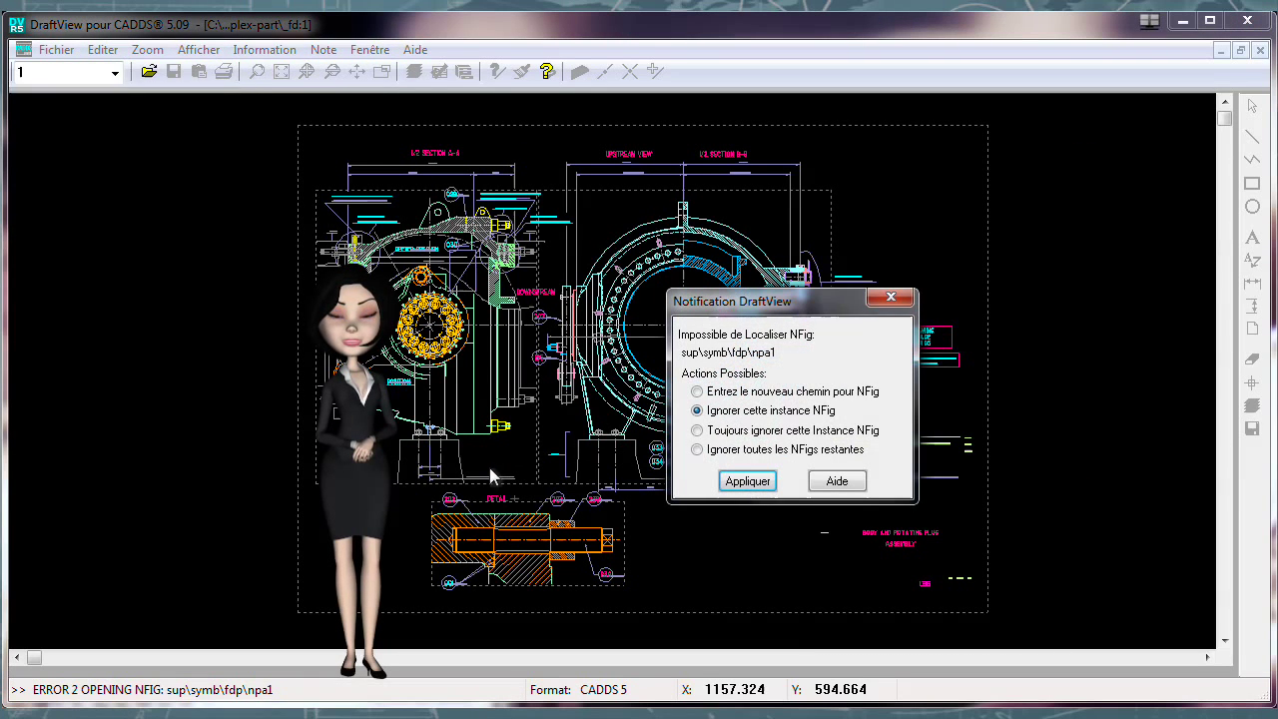
pyautogui.click(734, 453)
pyautogui.click(748, 482)
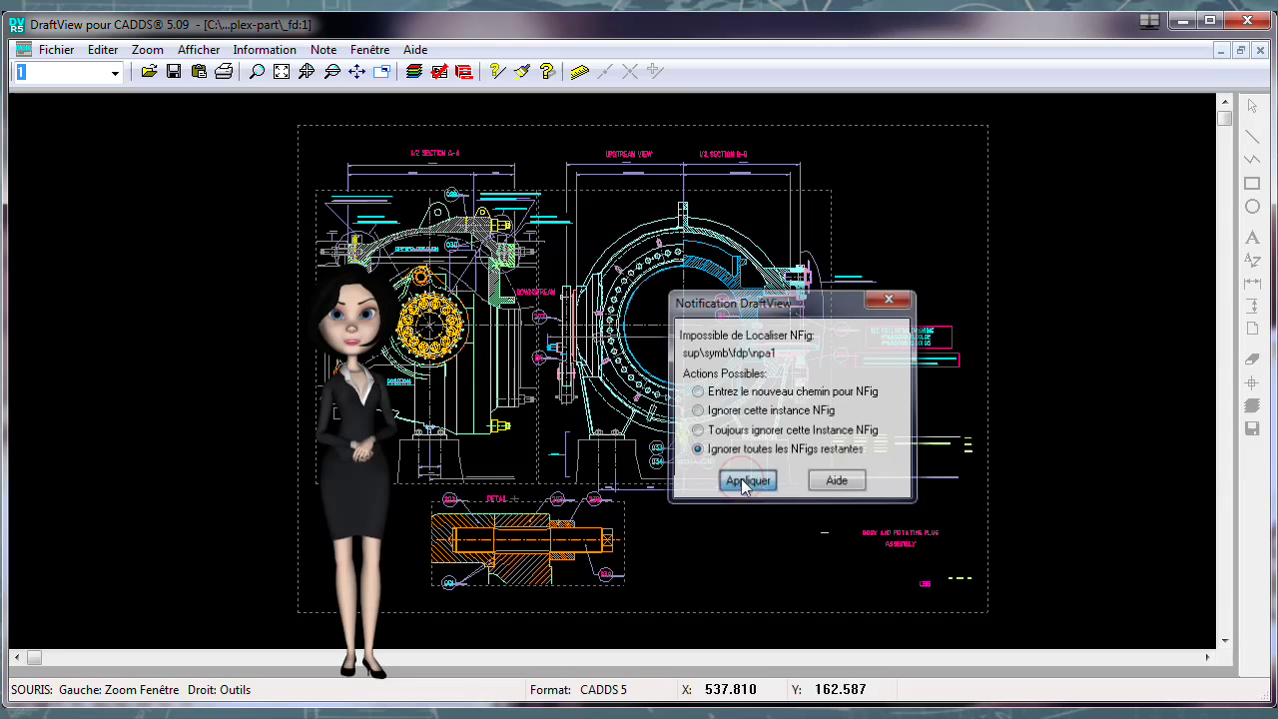
pyautogui.click(57, 50)
pyautogui.moveTo(110, 125)
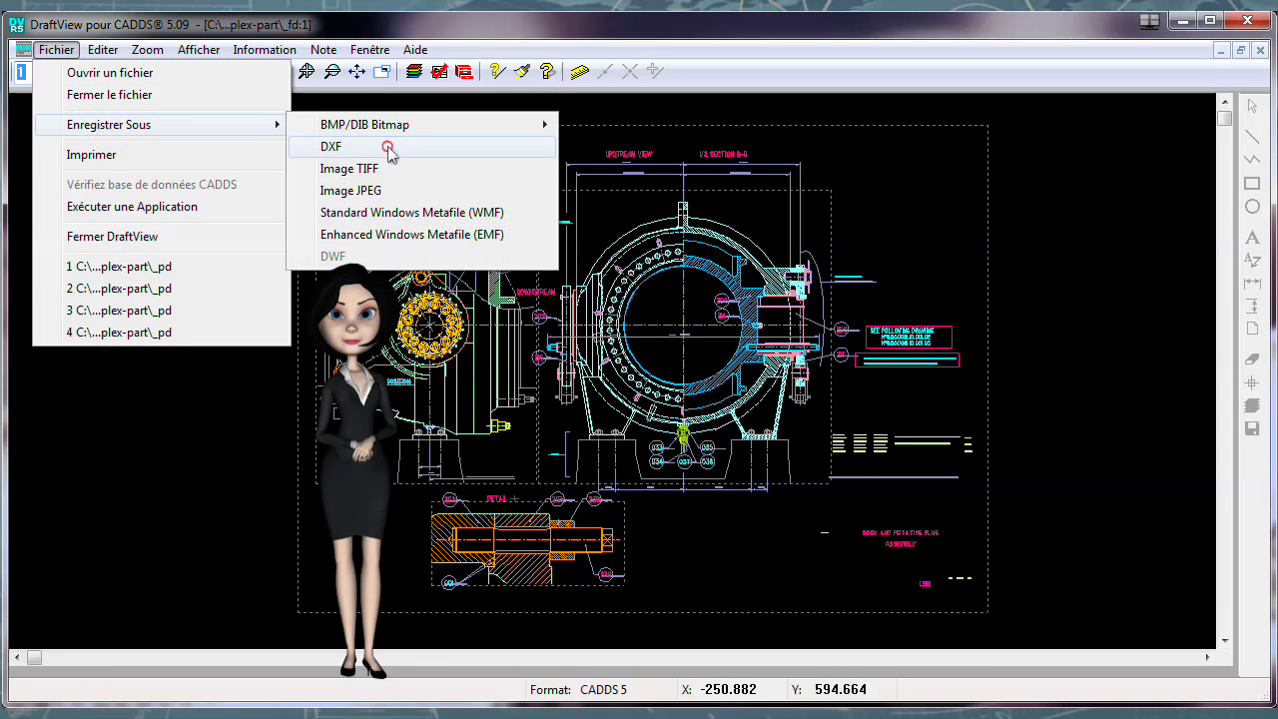
# Export the drawing as a DXF with the CATIA option set to 'DXF standard'.
pyautogui.click(340, 147)
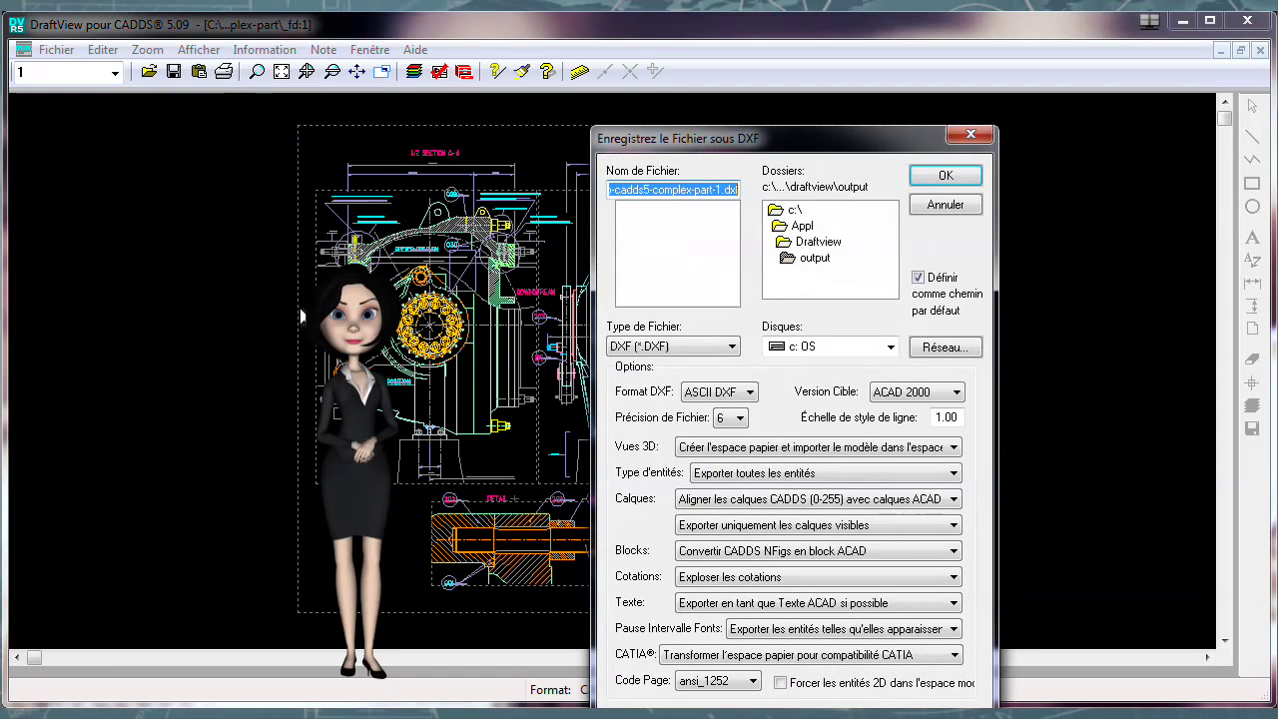
pyautogui.click(764, 655)
pyautogui.click(769, 674)
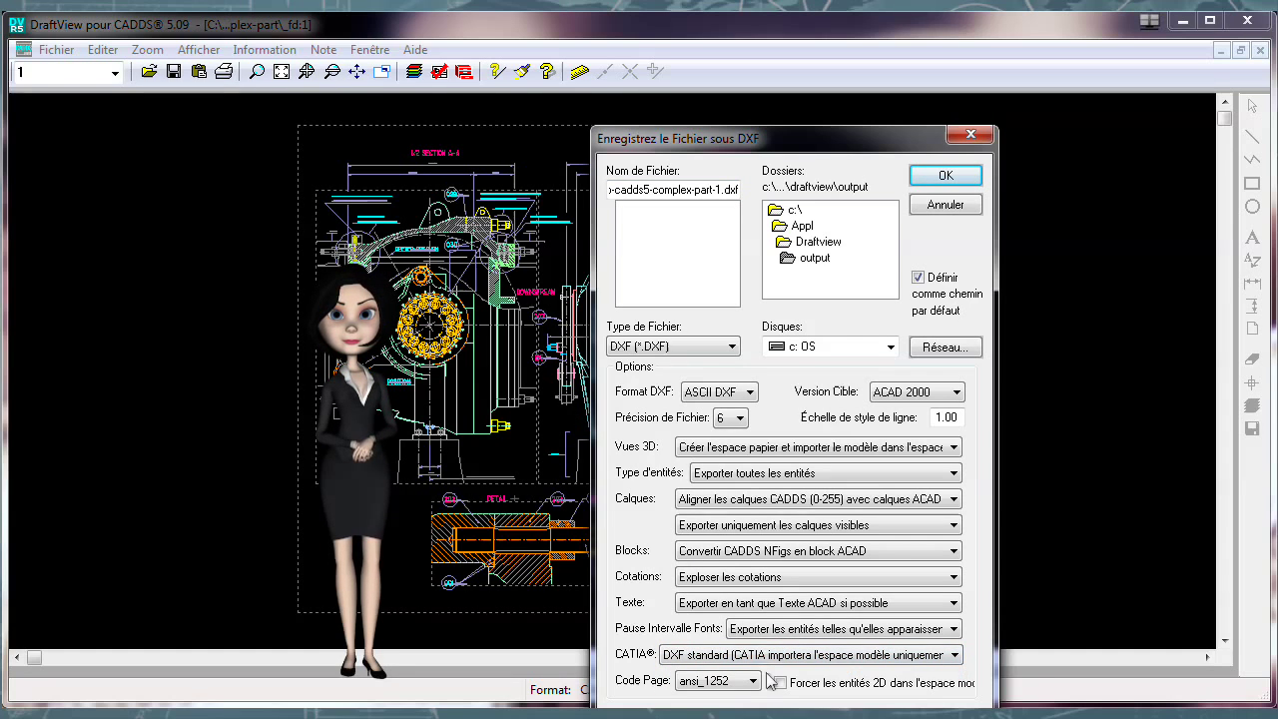
pyautogui.click(940, 177)
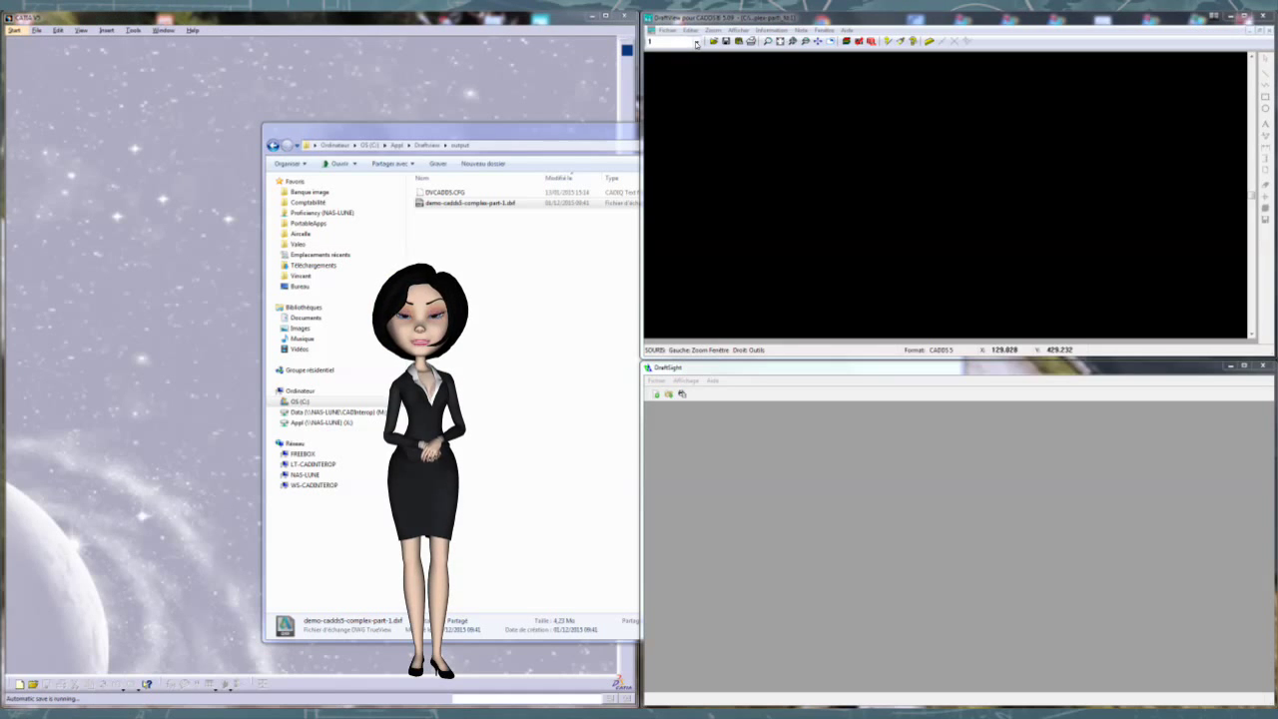
# Load the exported DXF into DraftSight and switch to model space.
pyautogui.click(696, 43)
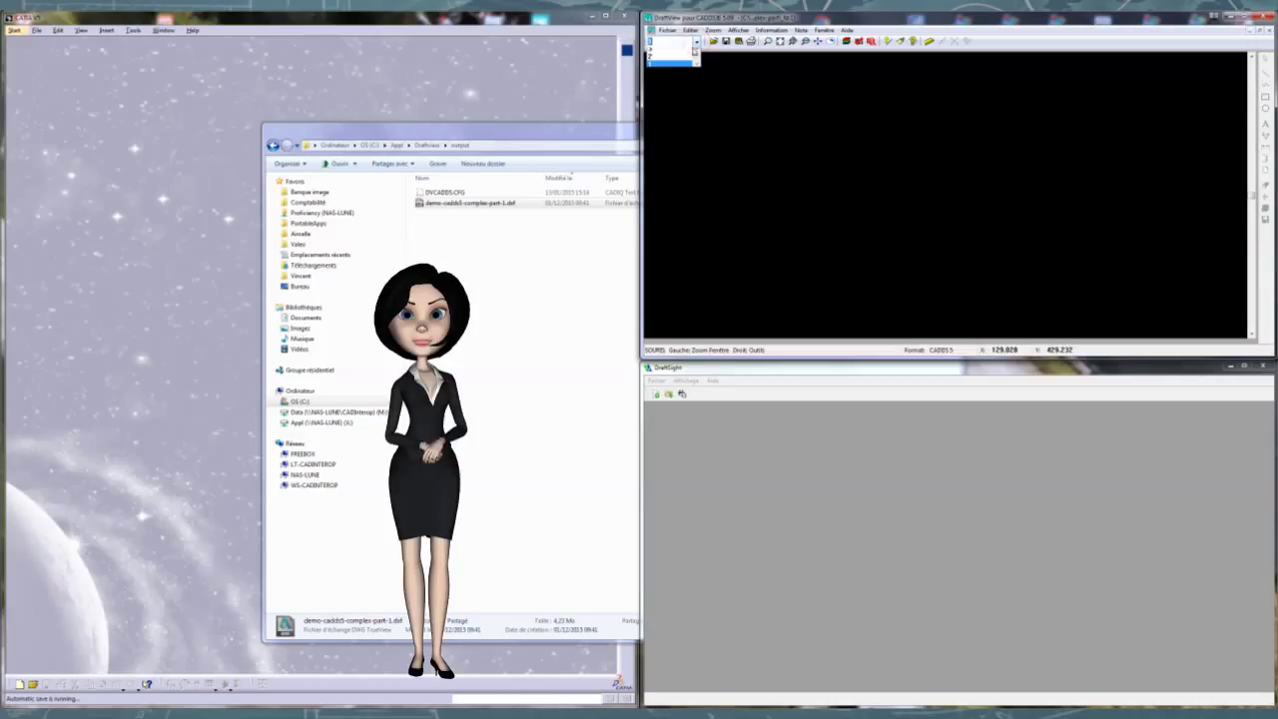
pyautogui.click(674, 65)
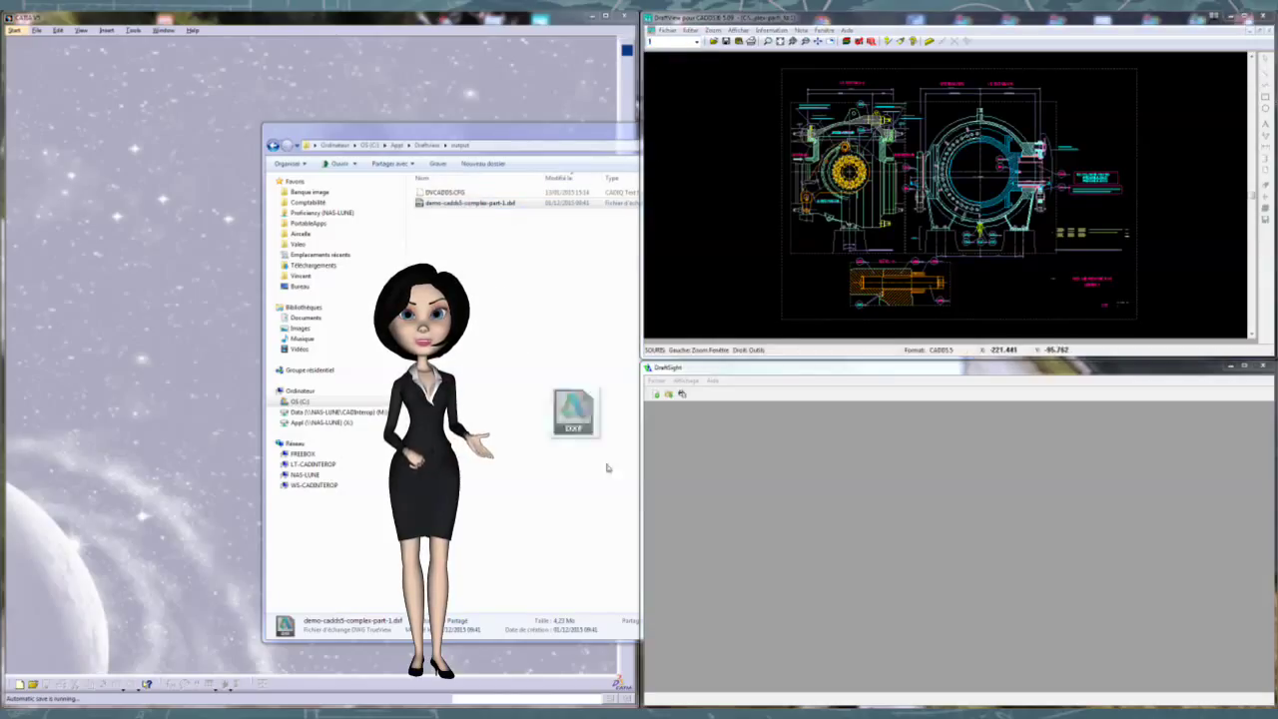
pyautogui.moveTo(464, 203); pyautogui.dragTo(831, 542)
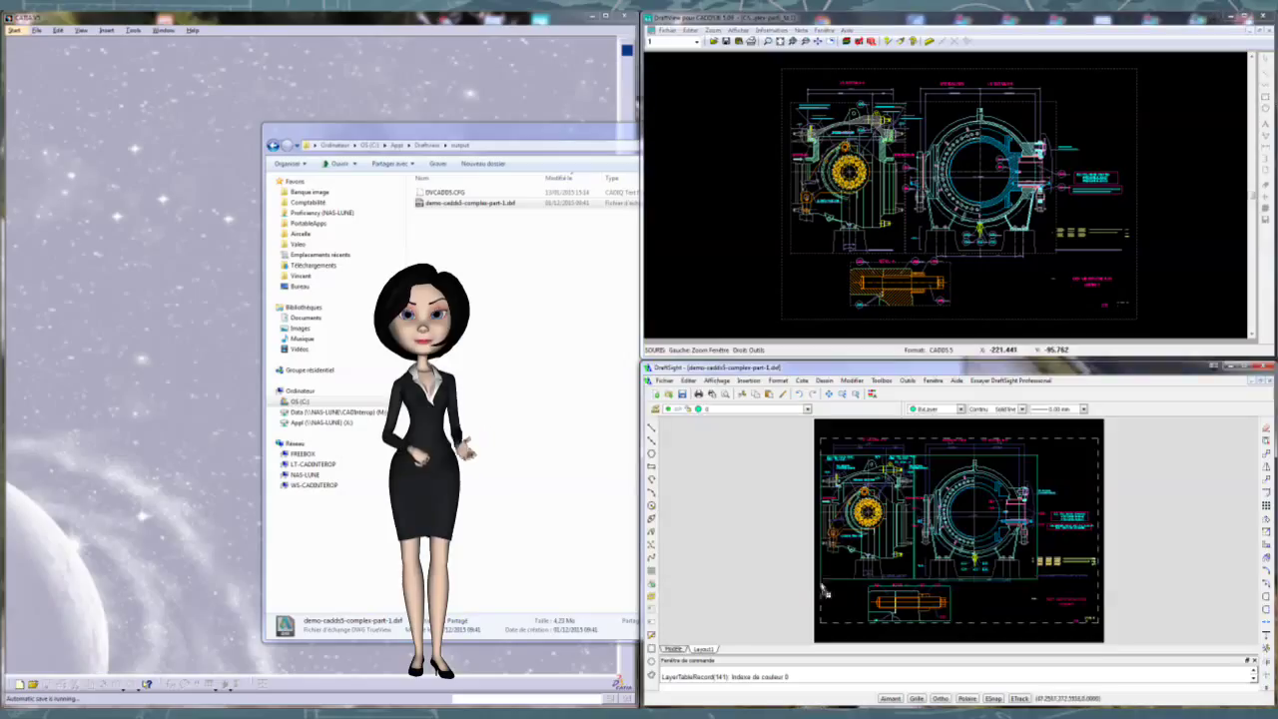
pyautogui.click(675, 649)
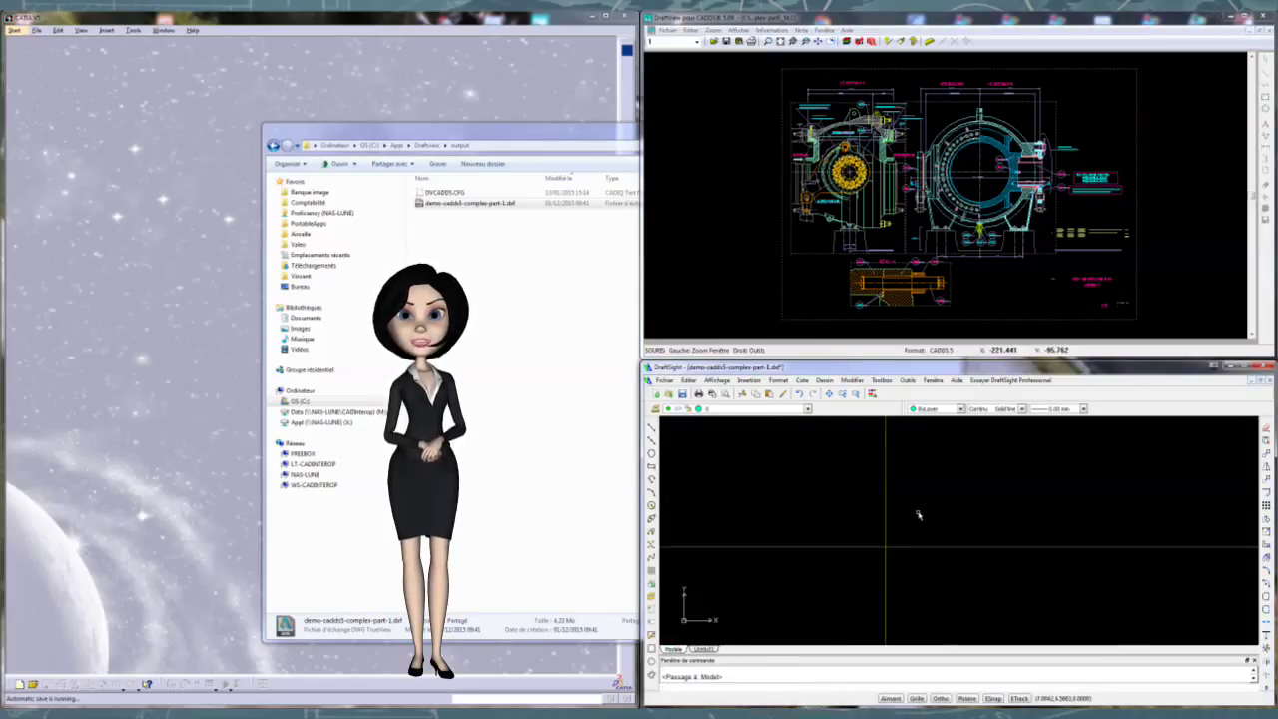
pyautogui.scroll(-5, 924, 517)
pyautogui.scroll(2, 930, 519)
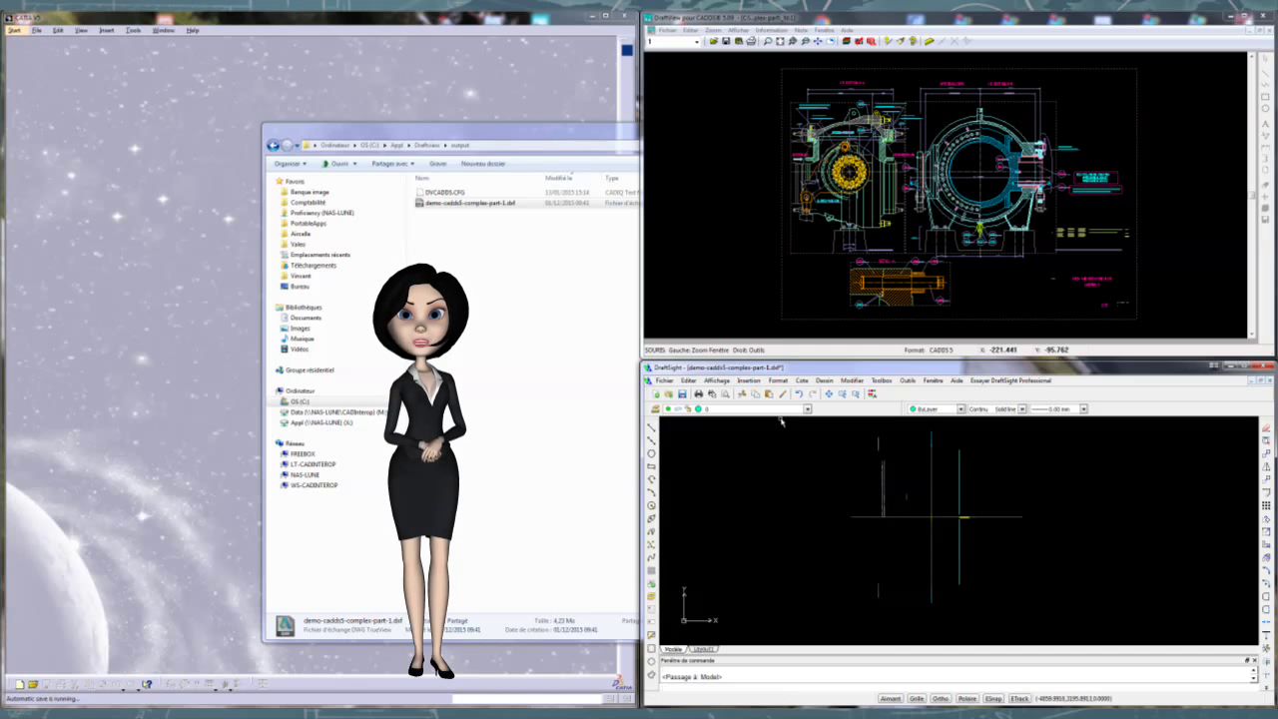
# Orbit the part into a tilted 3D view with Orbite contrainte.
pyautogui.click(716, 380)
pyautogui.click(720, 430)
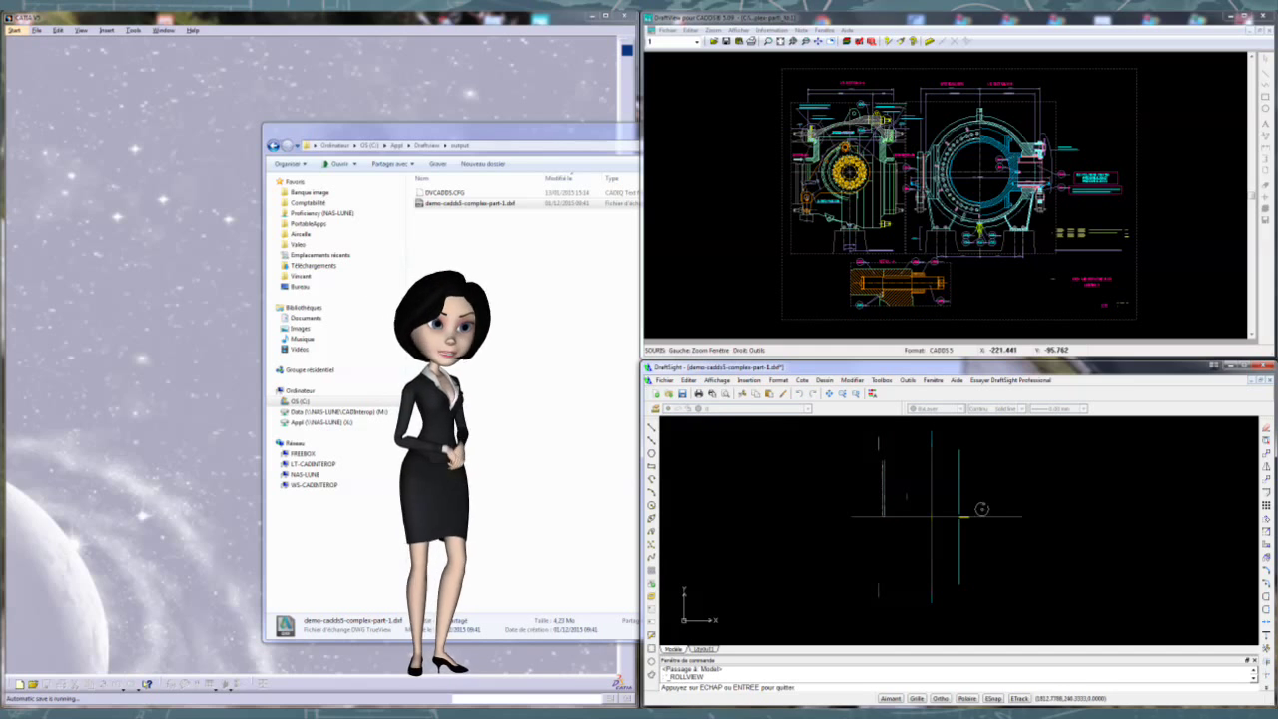
pyautogui.moveTo(984, 511)
pyautogui.mouseDown()
pyautogui.moveTo(1039, 470)
pyautogui.moveTo(1008, 499)
pyautogui.mouseUp()
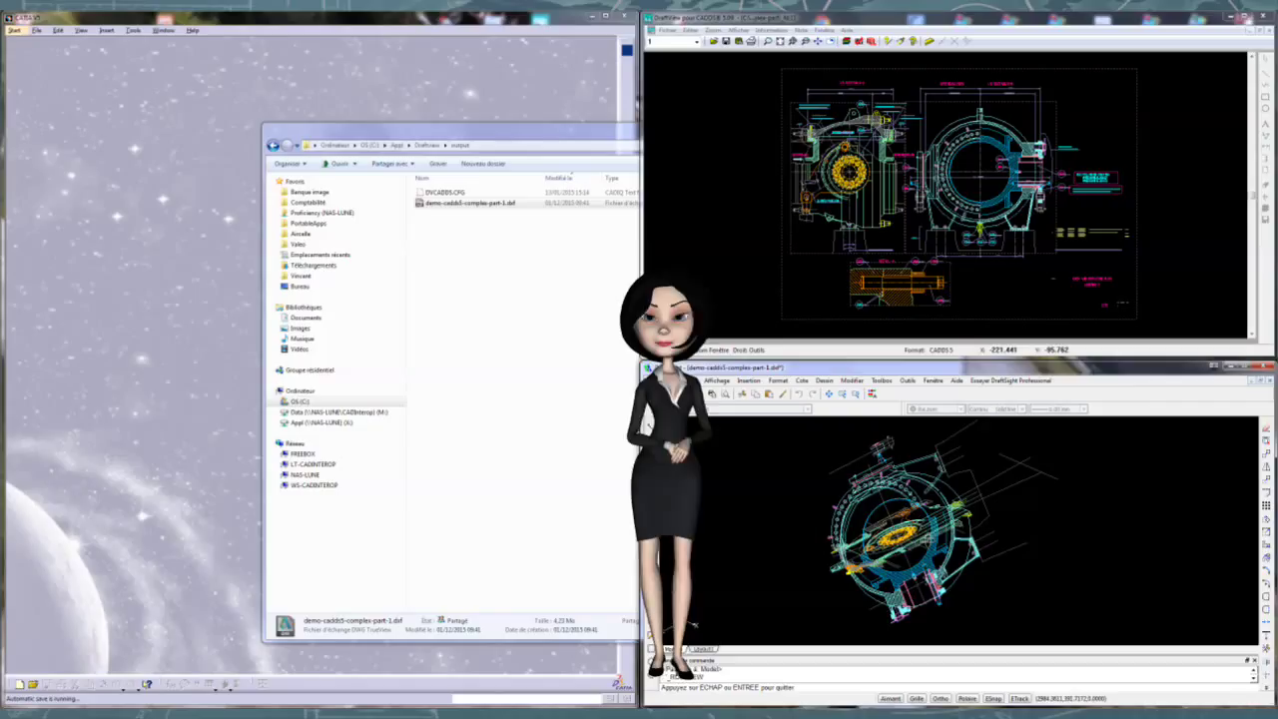
# Import the exported DXF into CATIA V5 by dragging it from the folder.
pyautogui.click(469, 203)
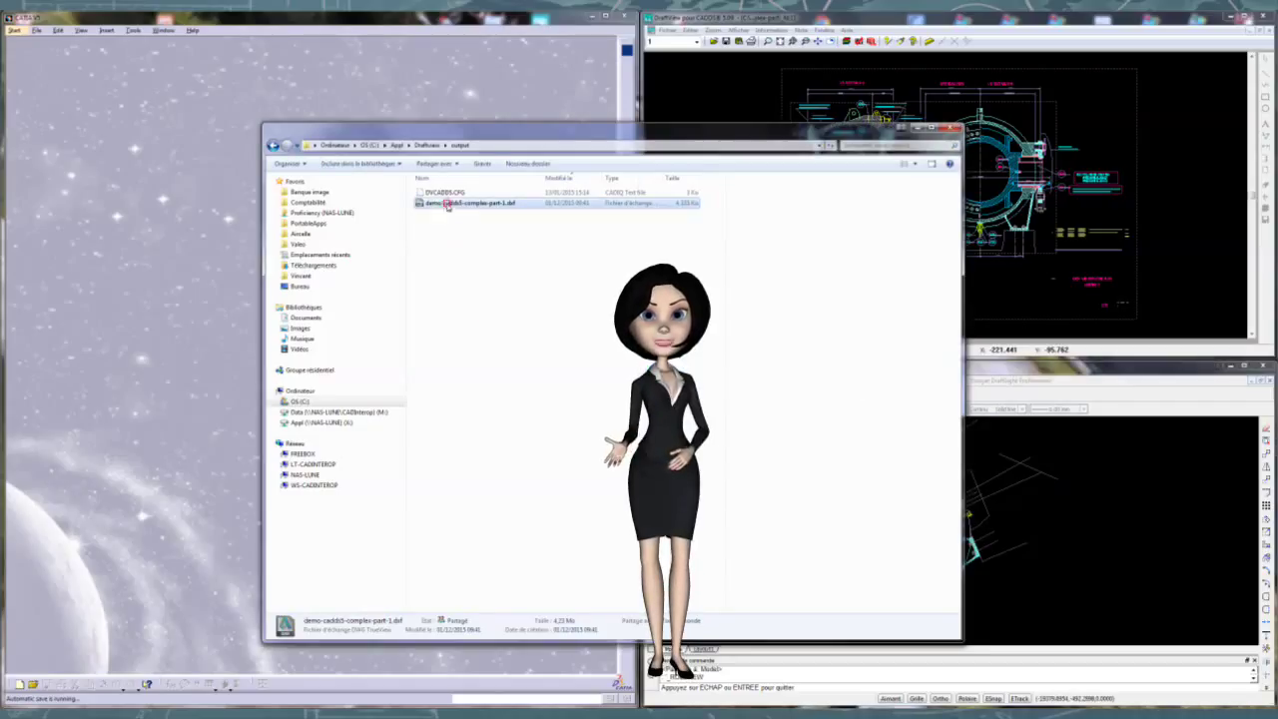
pyautogui.moveTo(470, 203); pyautogui.dragTo(211, 218)
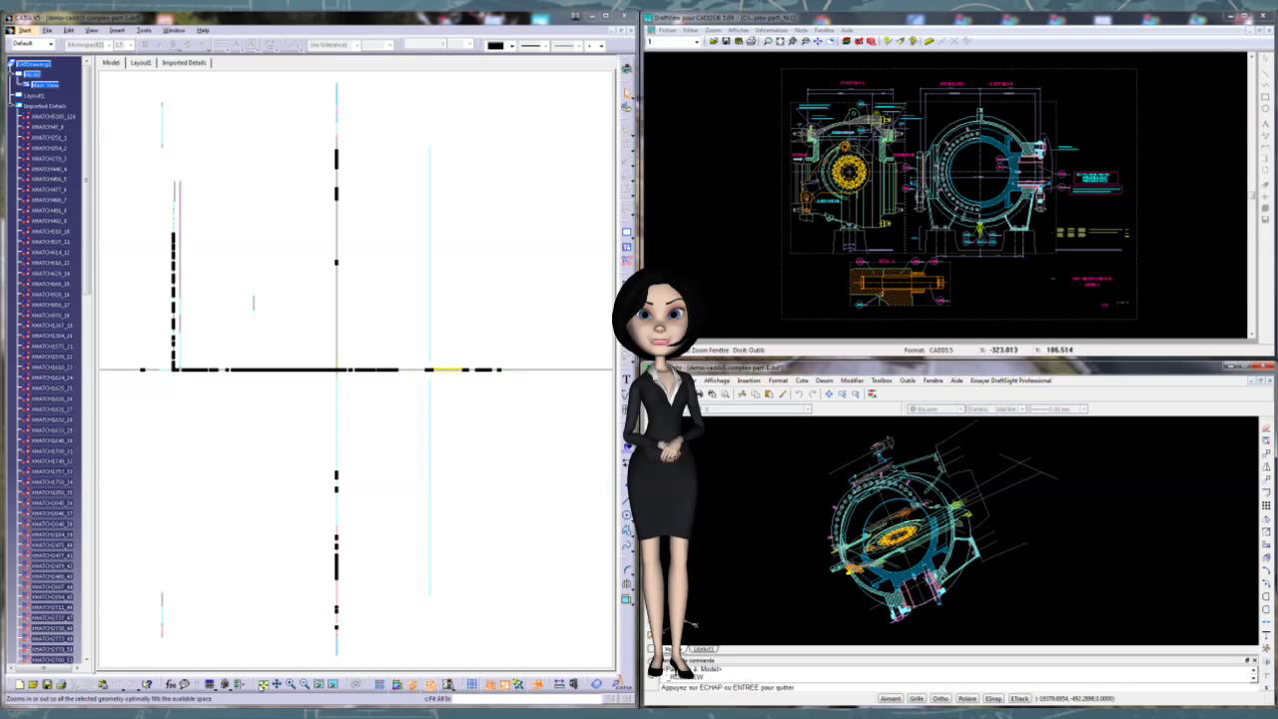
pyautogui.click(258, 685)
# Review the Layout1 sheet fitted in view, then close the imported drawing.
pyautogui.click(141, 63)
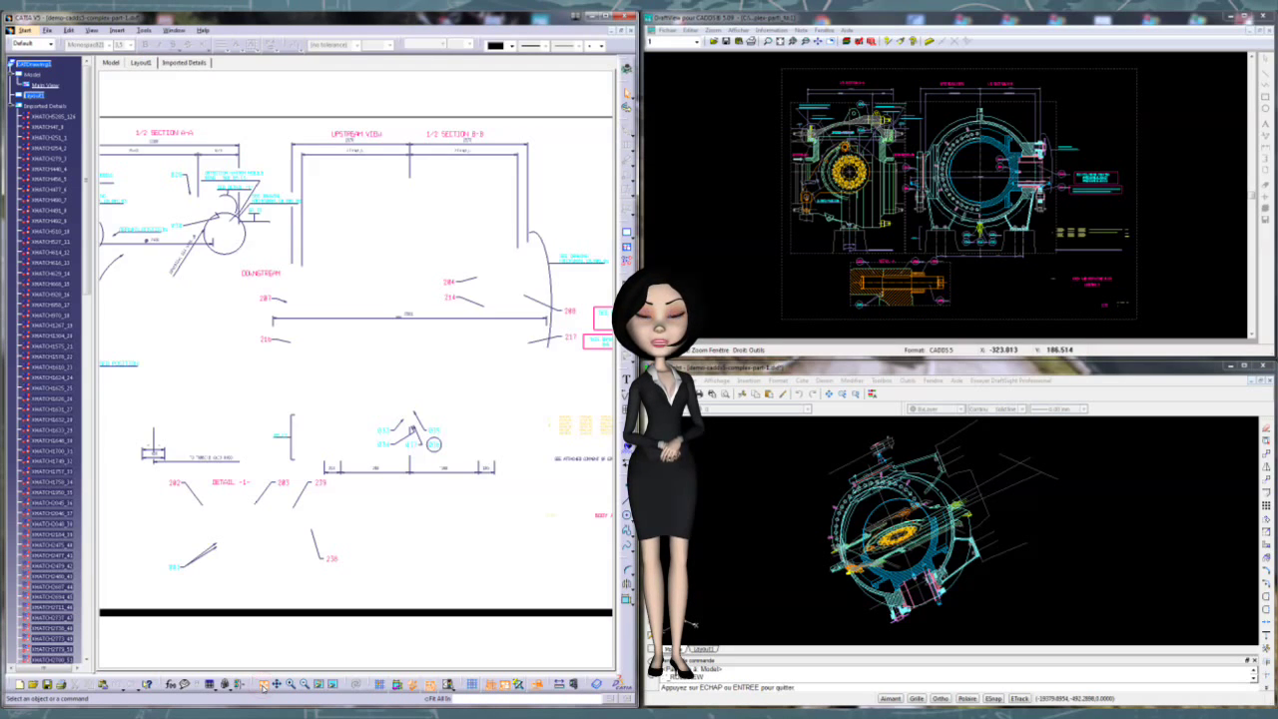
pyautogui.click(262, 685)
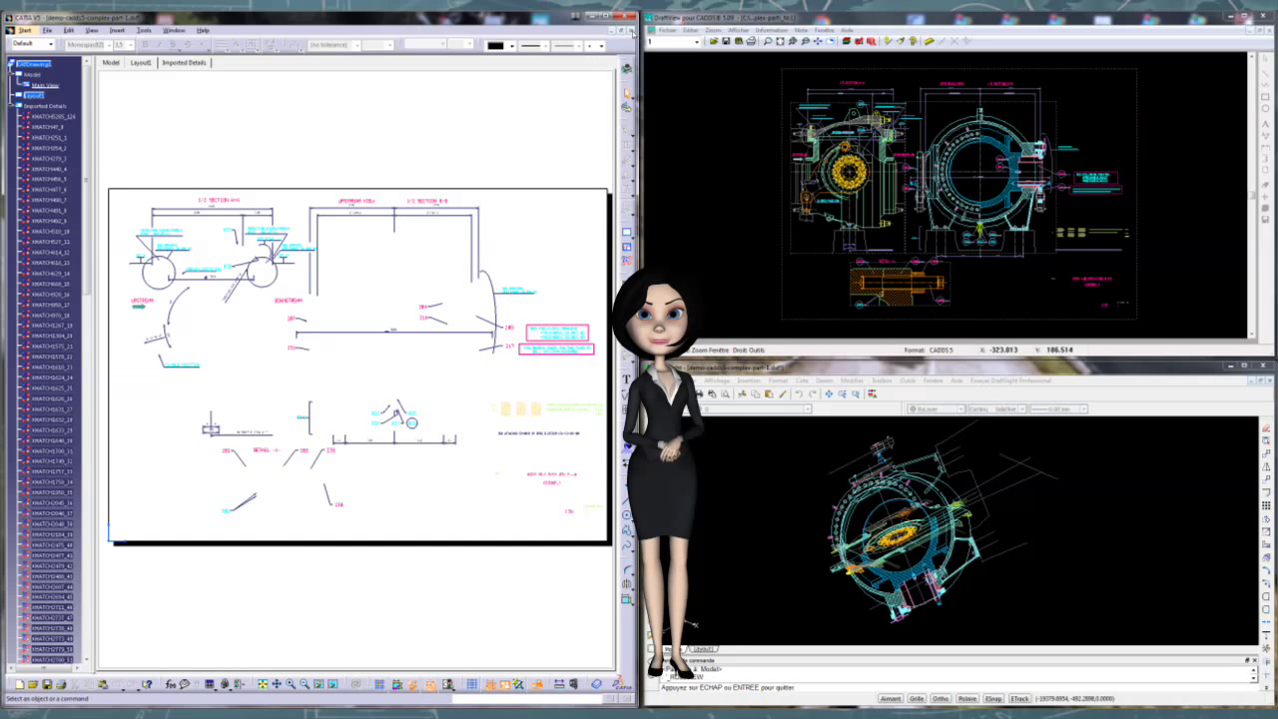
pyautogui.click(631, 31)
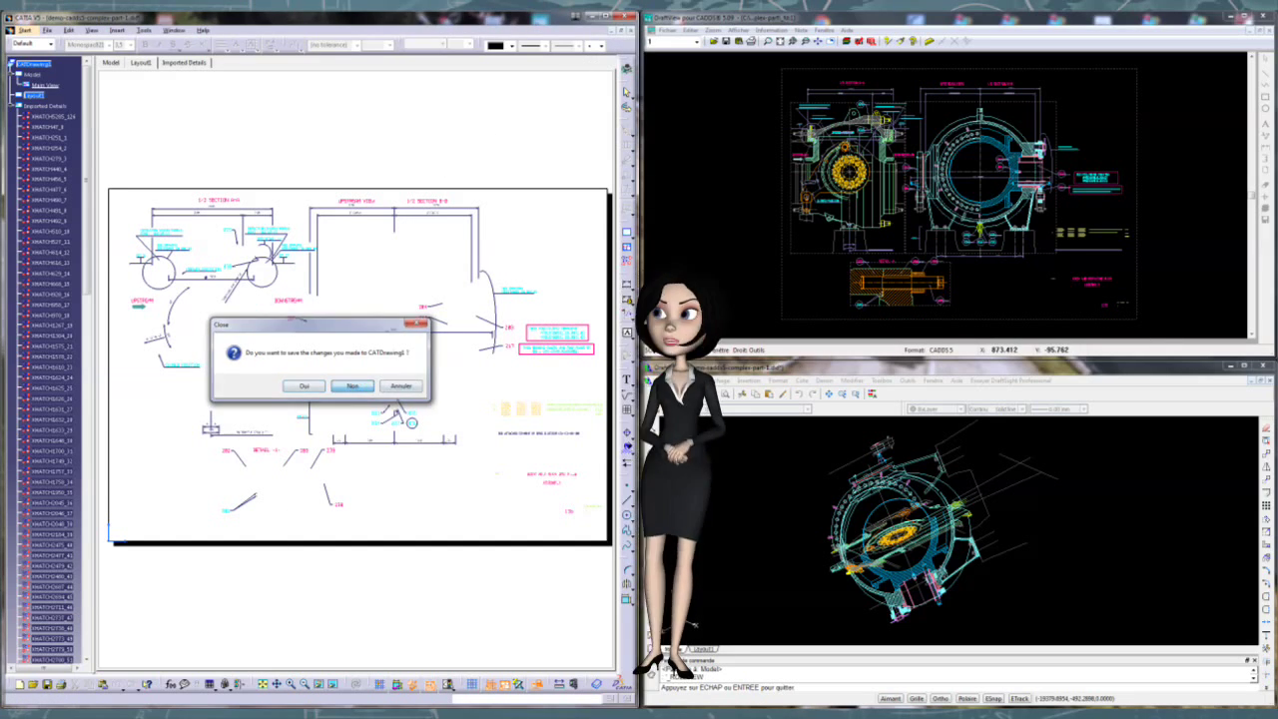
# Close the CATIA and DraftSight drawings without saving.
pyautogui.click(359, 387)
pyautogui.click(1269, 382)
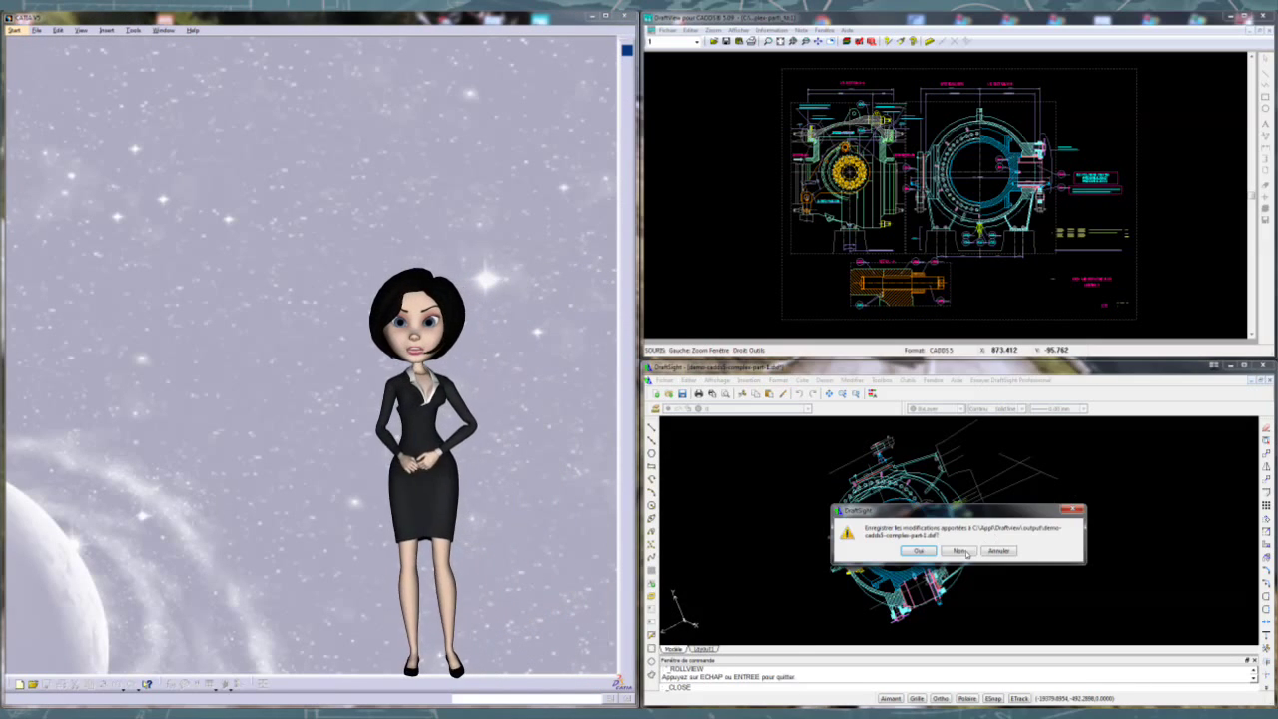
pyautogui.click(999, 551)
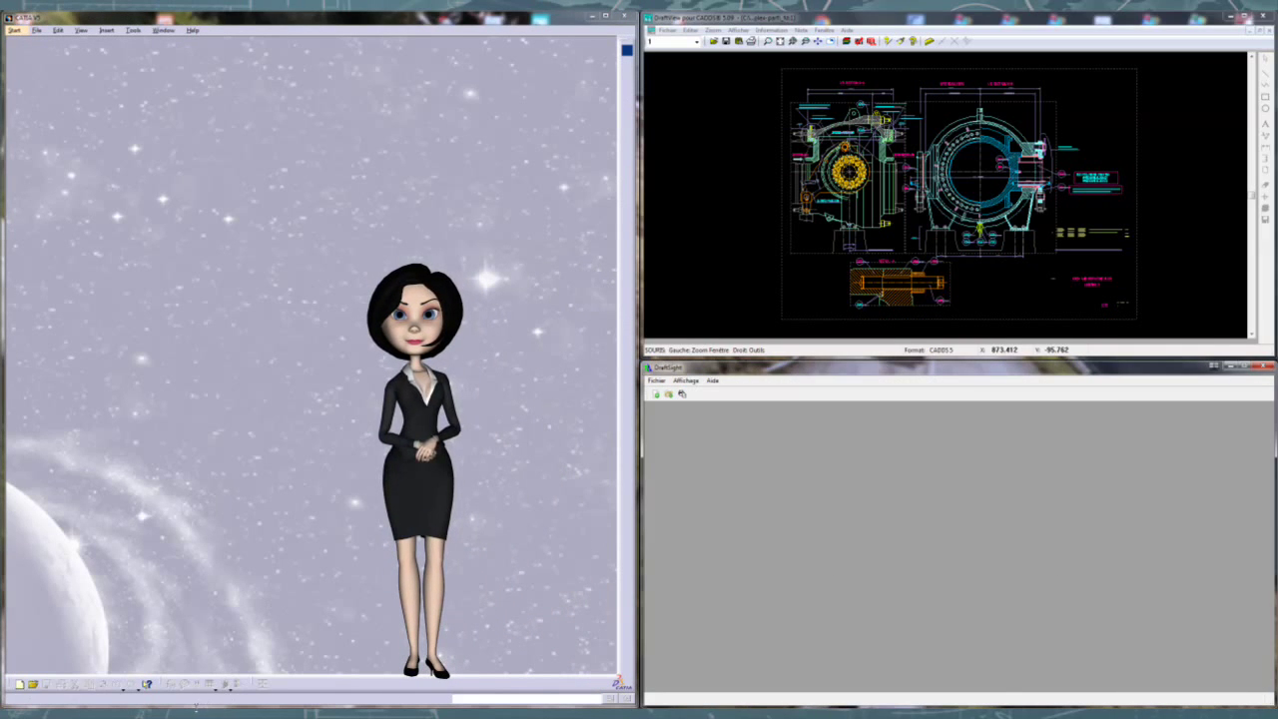
# Export a DXF with 'Transformer l'espace papier pour compatibilité CATIA' as demo-cadds5-complex-part-1-catia.dxf.
pyautogui.click(666, 30)
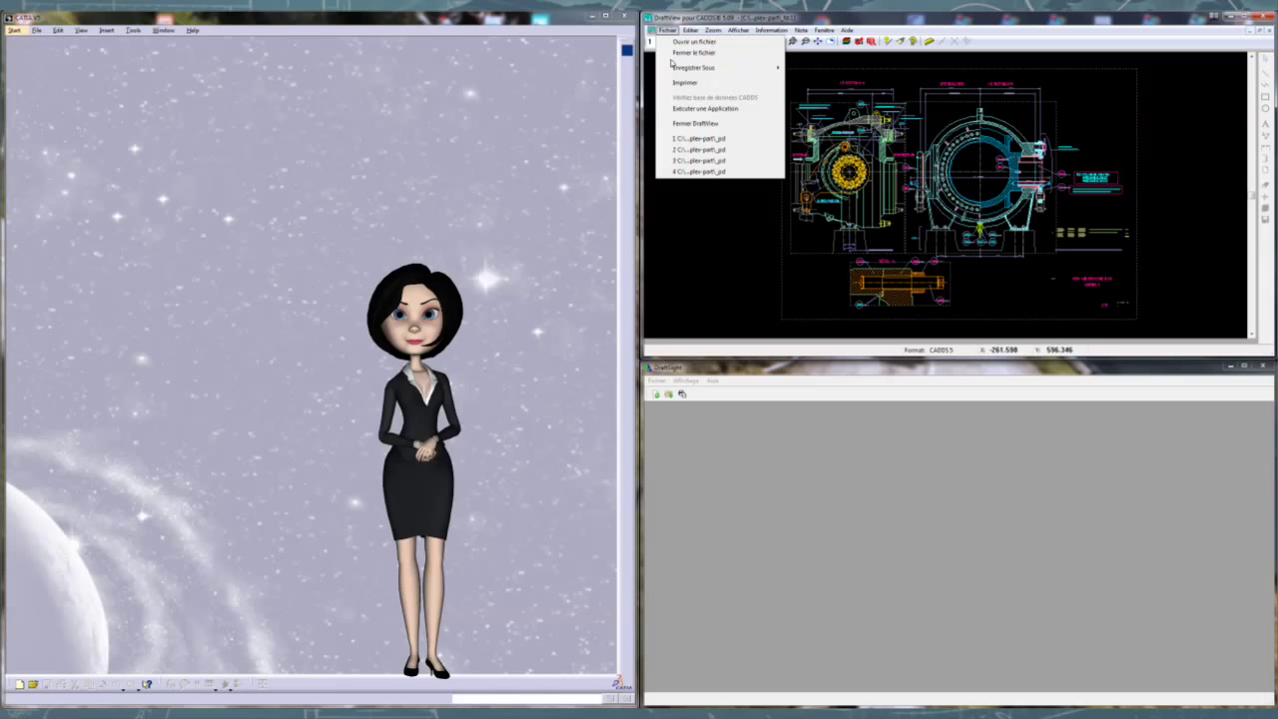
pyautogui.click(839, 80)
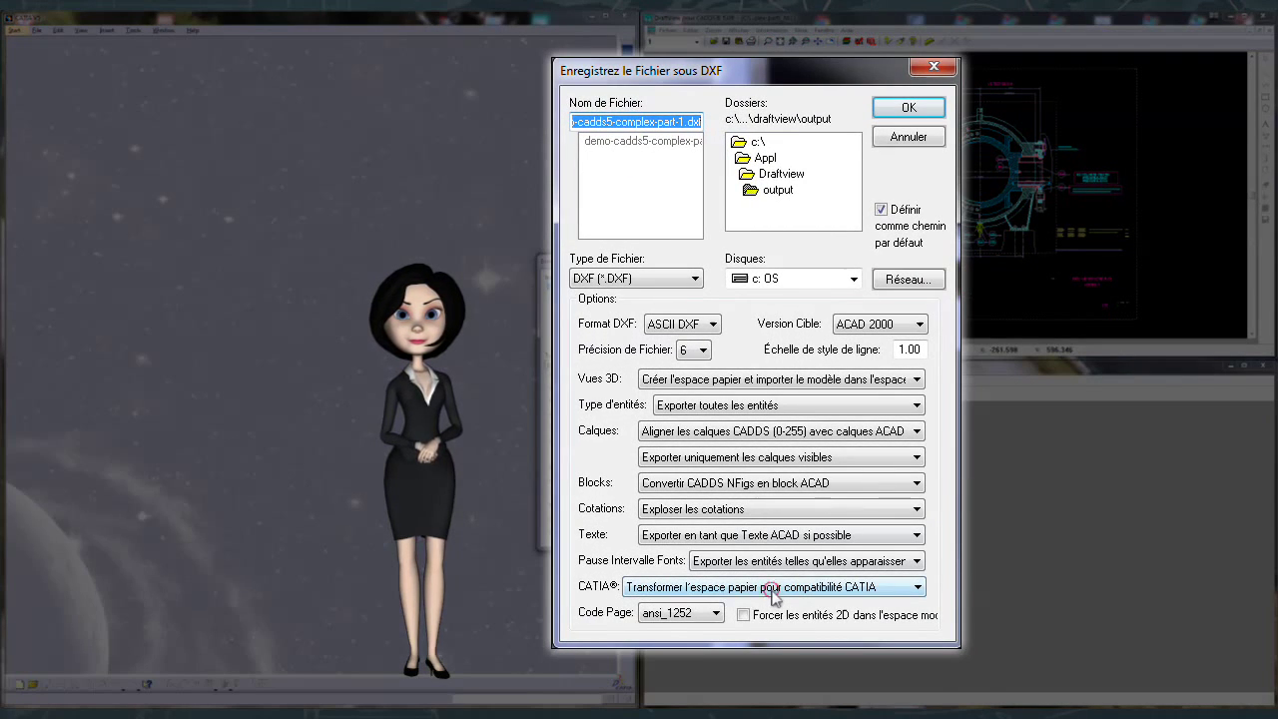
pyautogui.click(774, 589)
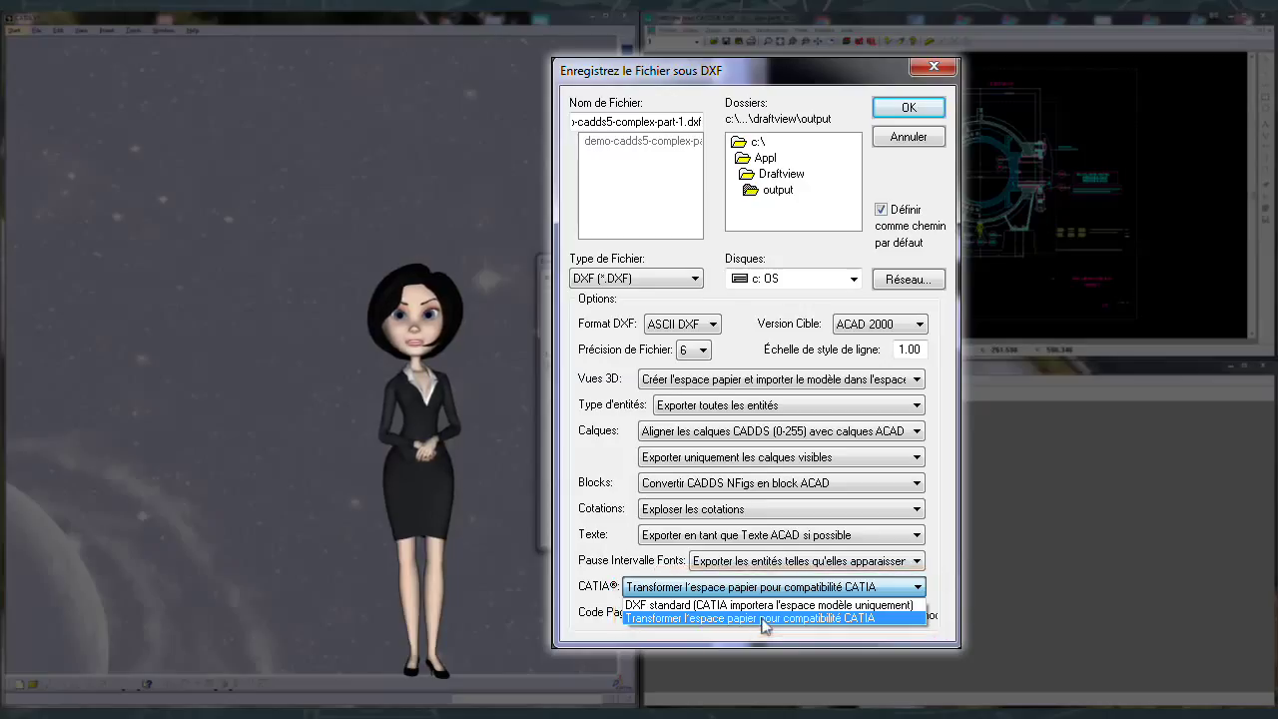
pyautogui.click(764, 619)
pyautogui.write('-catia')
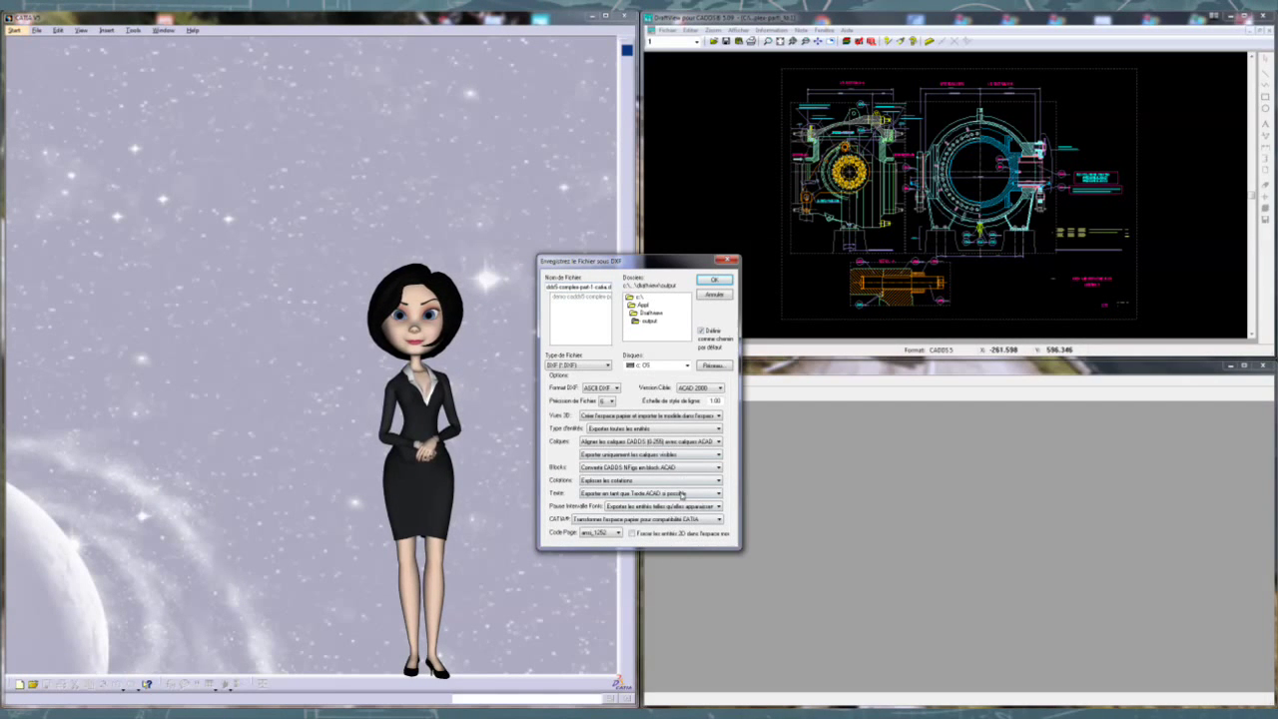
pyautogui.click(706, 280)
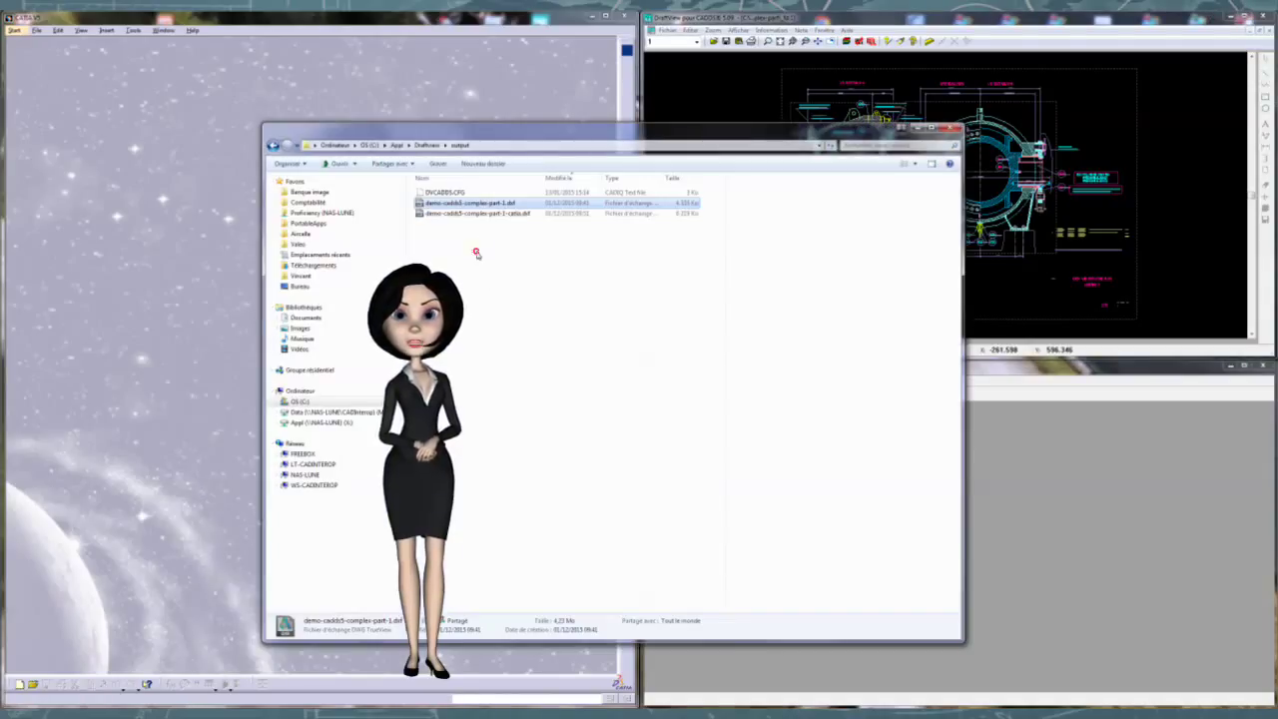
# Open the CATIA-compatible DXF in DraftSight and zoom into its Layout1 paper-space sheet.
pyautogui.moveTo(475, 213); pyautogui.dragTo(1091, 508)
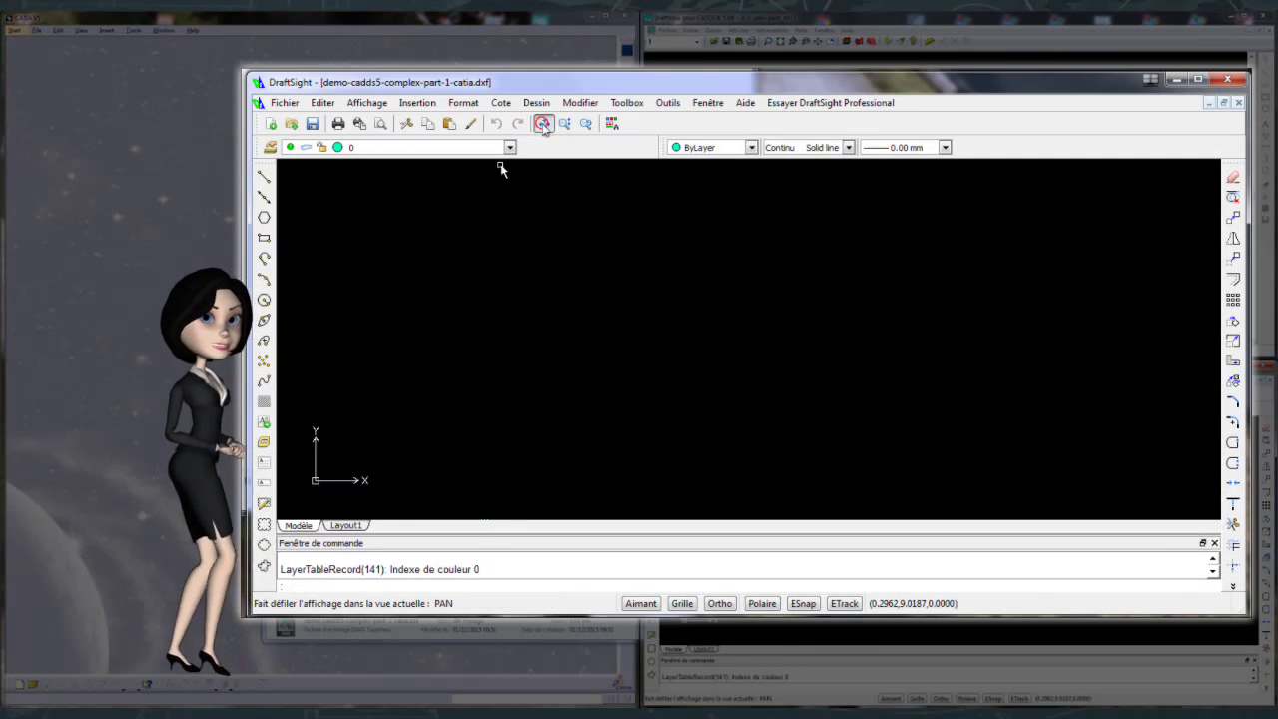
pyautogui.click(543, 123)
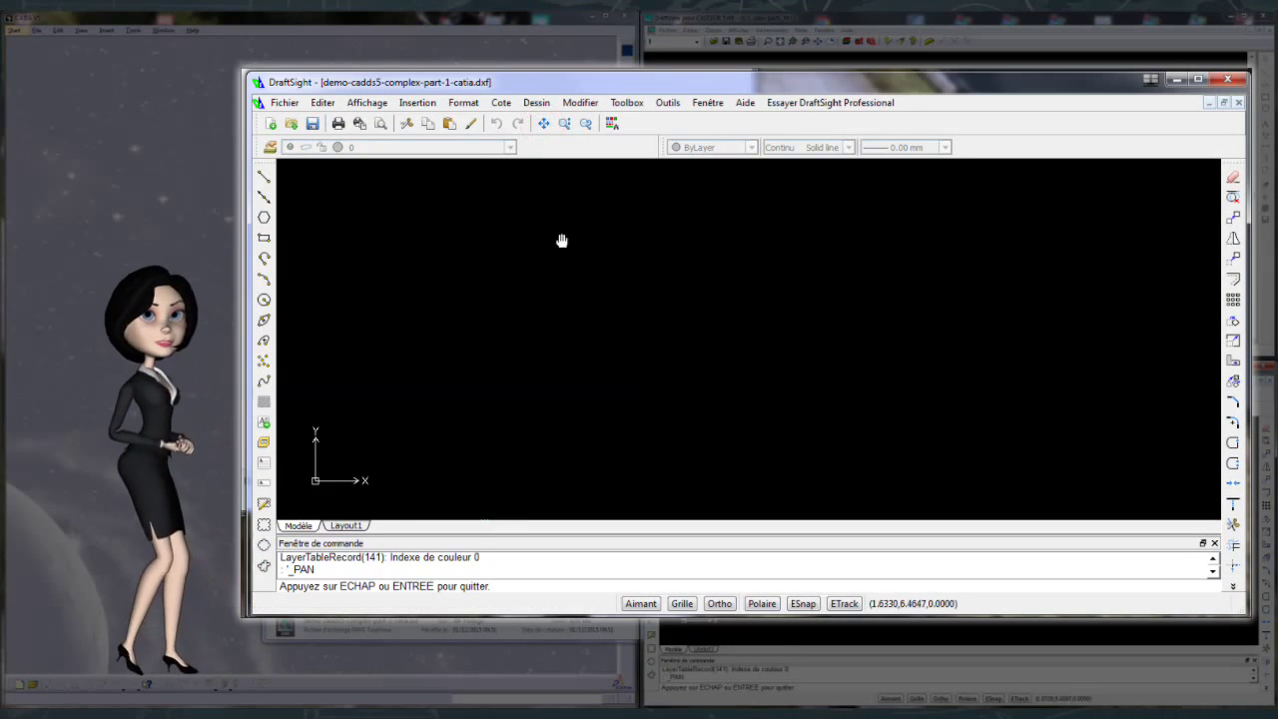
pyautogui.click(346, 526)
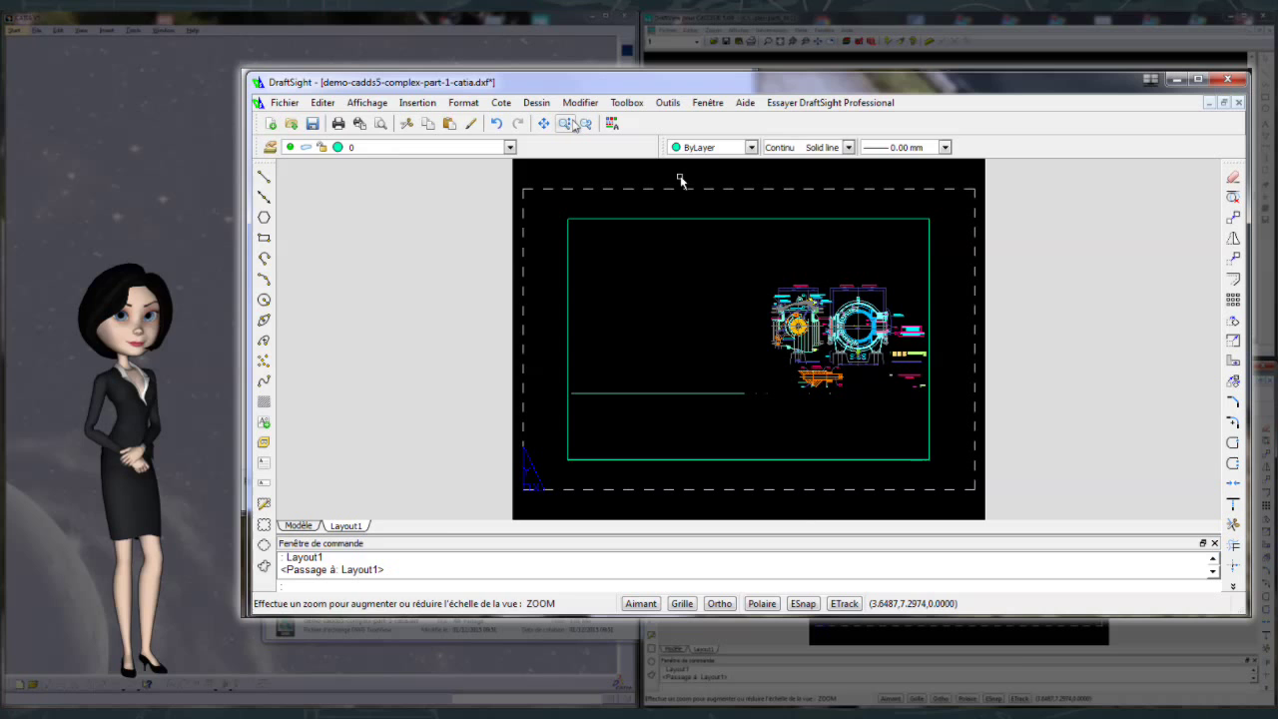
pyautogui.click(566, 123)
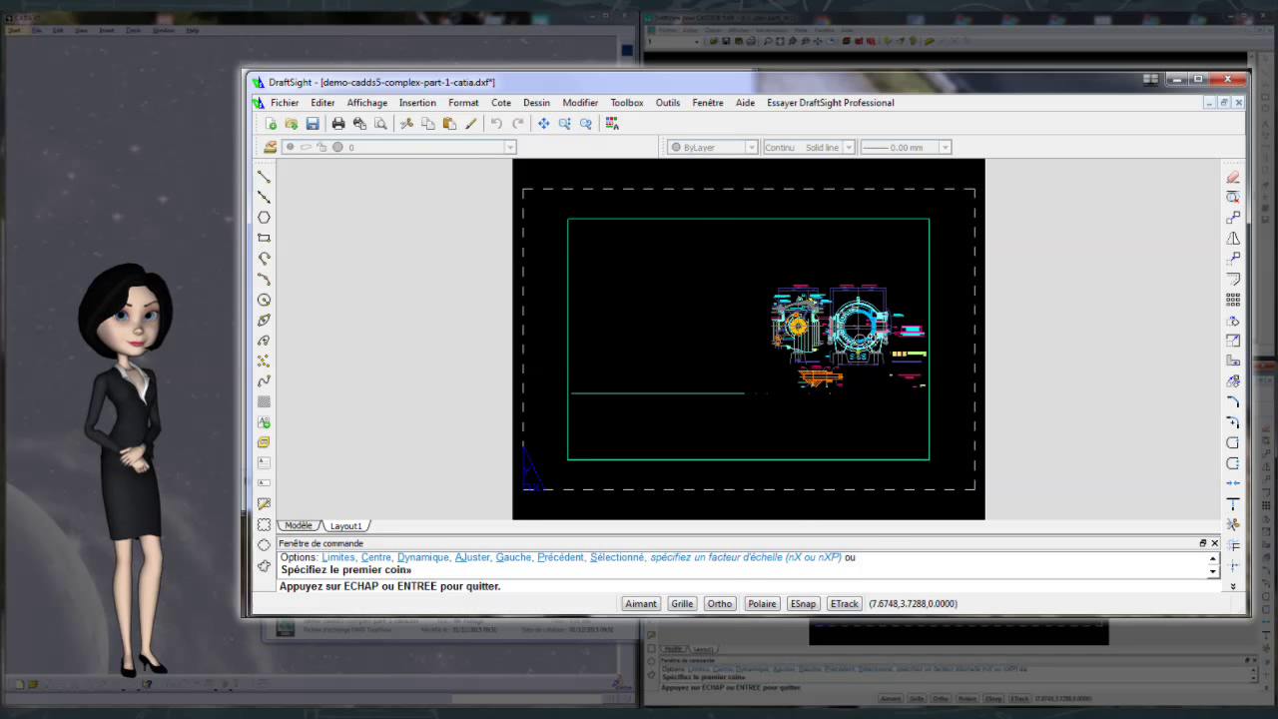
pyautogui.scroll(2, 742, 338)
pyautogui.scroll(3, 742, 338)
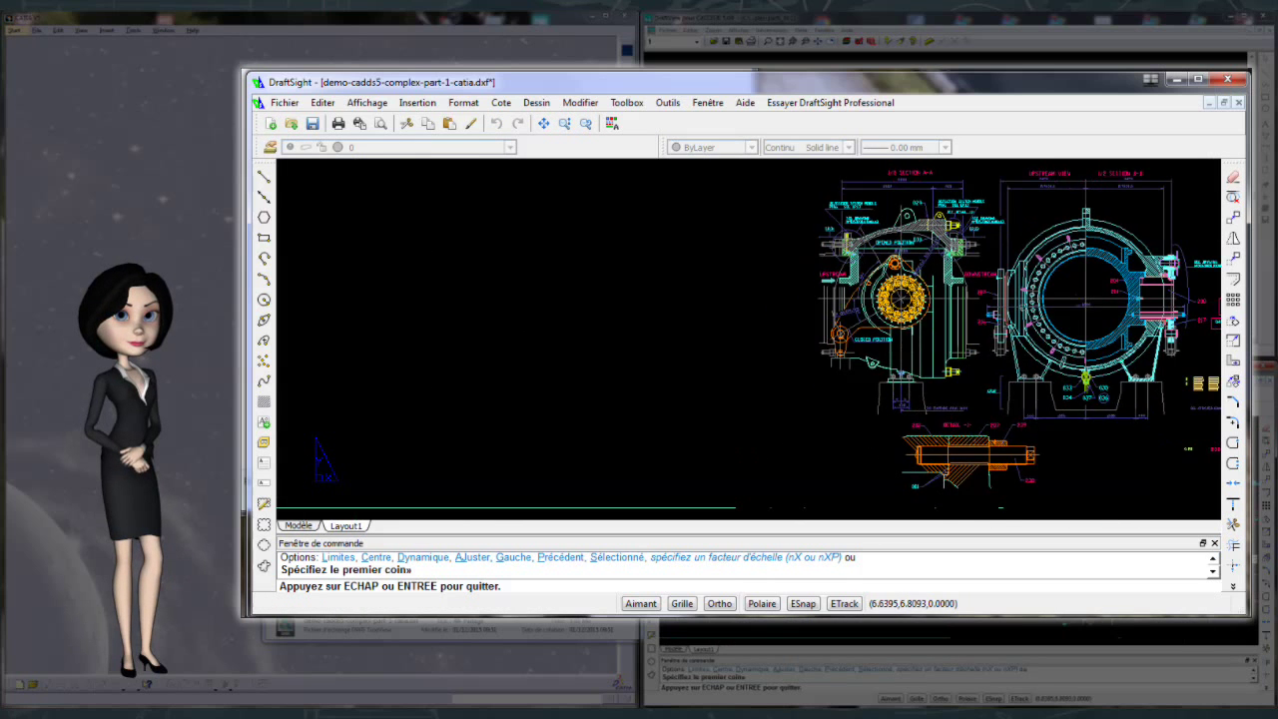
pyautogui.scroll(1, 799, 340)
pyautogui.scroll(1, 799, 340)
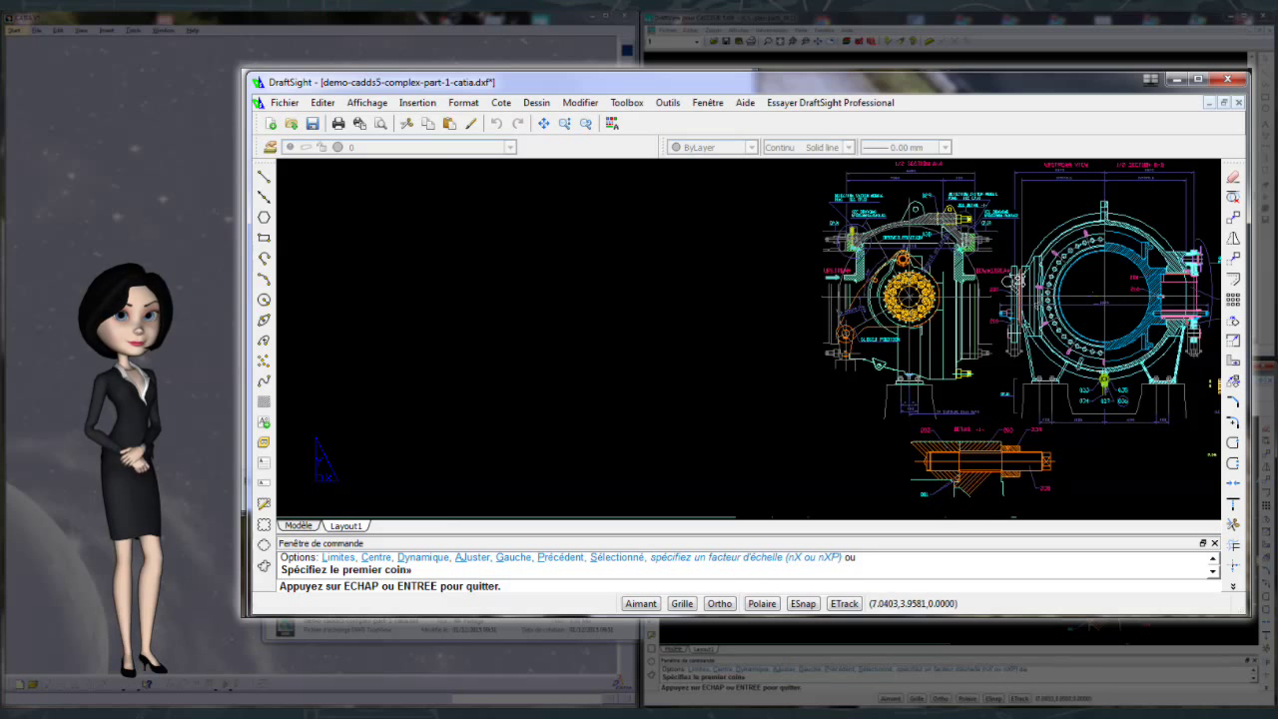
pyautogui.scroll(1, 765, 349)
pyautogui.scroll(1, 744, 350)
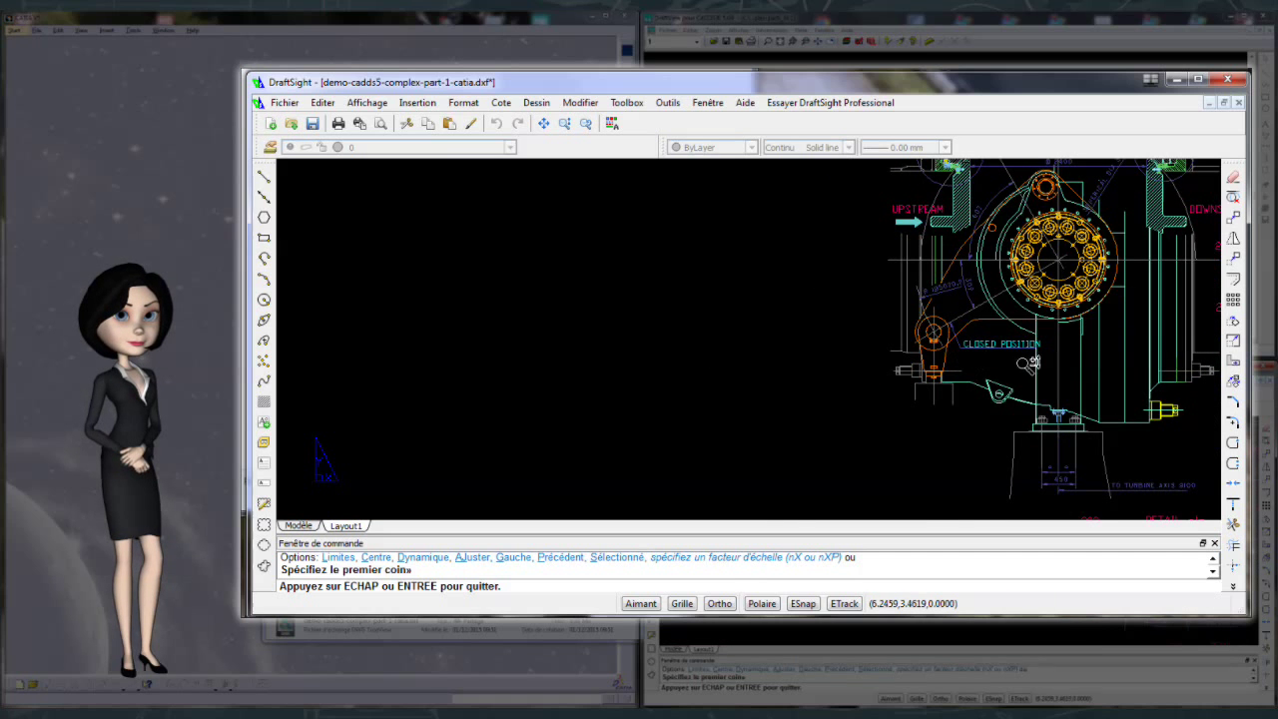
# Zoom out and pan left across the sheet to inspect the imported views.
pyautogui.moveTo(1029, 363)
pyautogui.mouseDown()
pyautogui.moveTo(850, 497)
pyautogui.moveTo(984, 349)
pyautogui.mouseUp()
pyautogui.rightClick(985, 349)
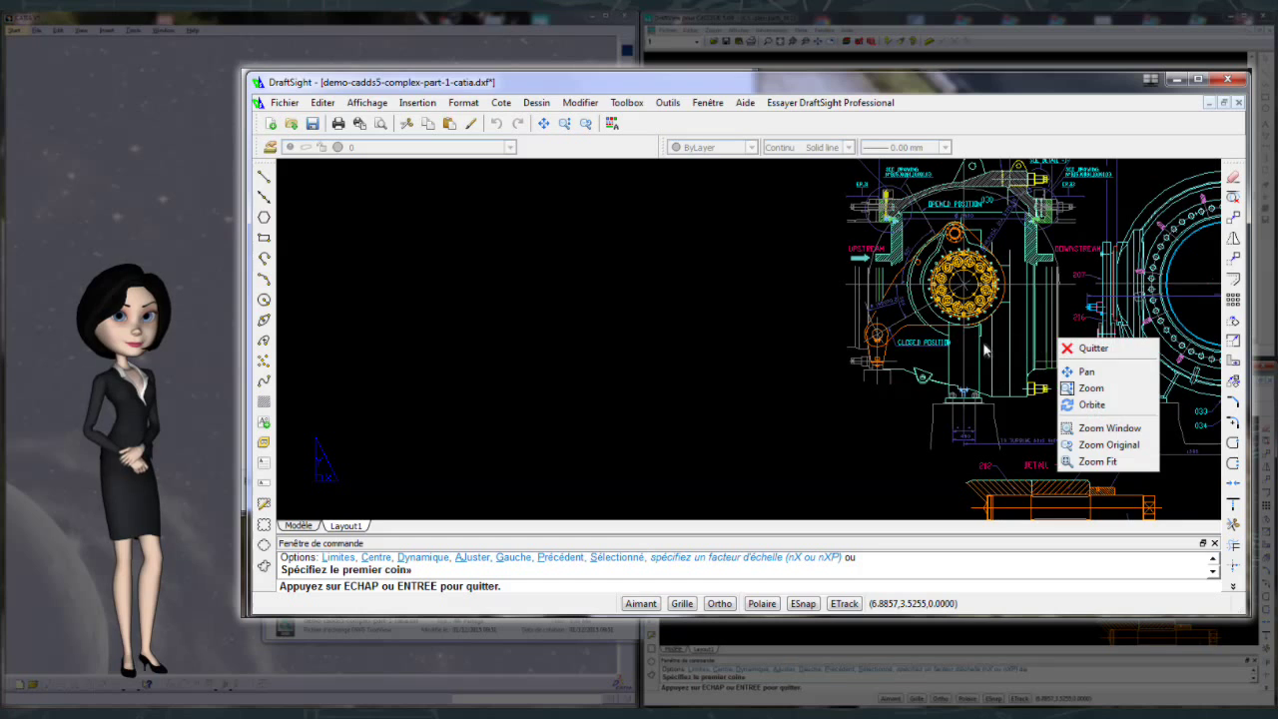
pyautogui.click(1087, 372)
pyautogui.moveTo(1087, 285)
pyautogui.mouseDown()
pyautogui.moveTo(653, 333)
pyautogui.moveTo(646, 321)
pyautogui.mouseUp()
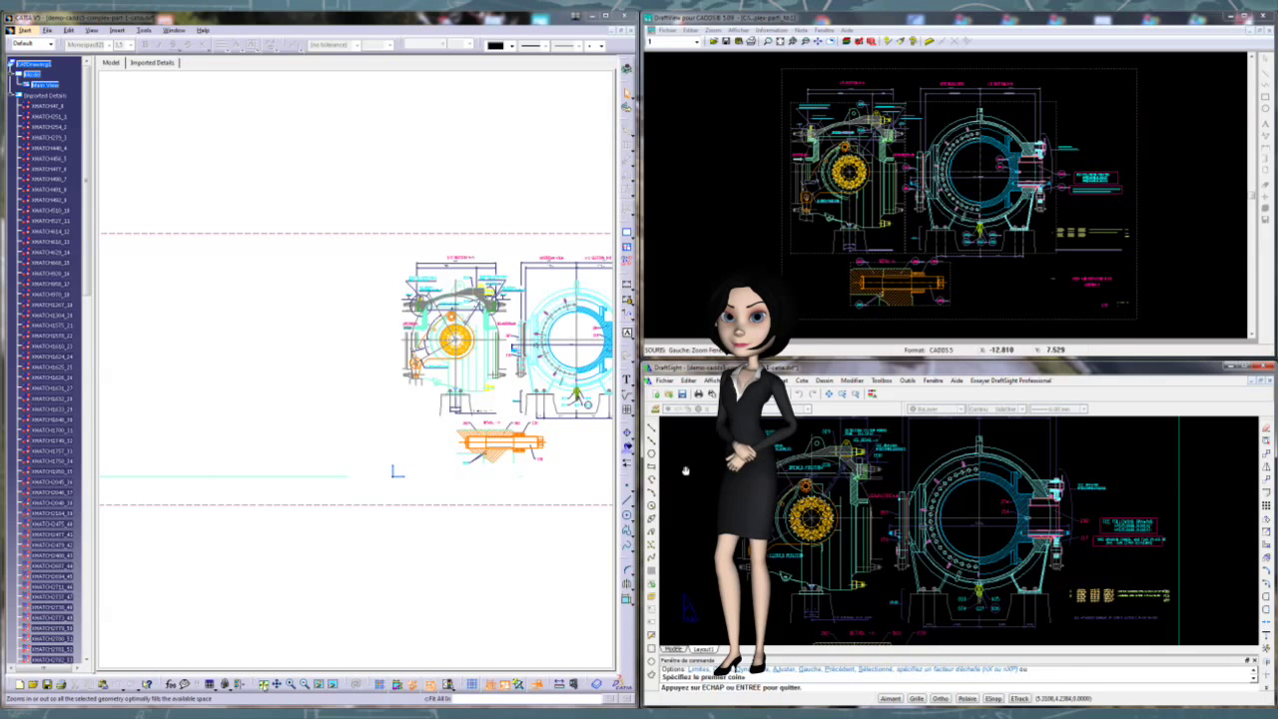
pyautogui.click(261, 684)
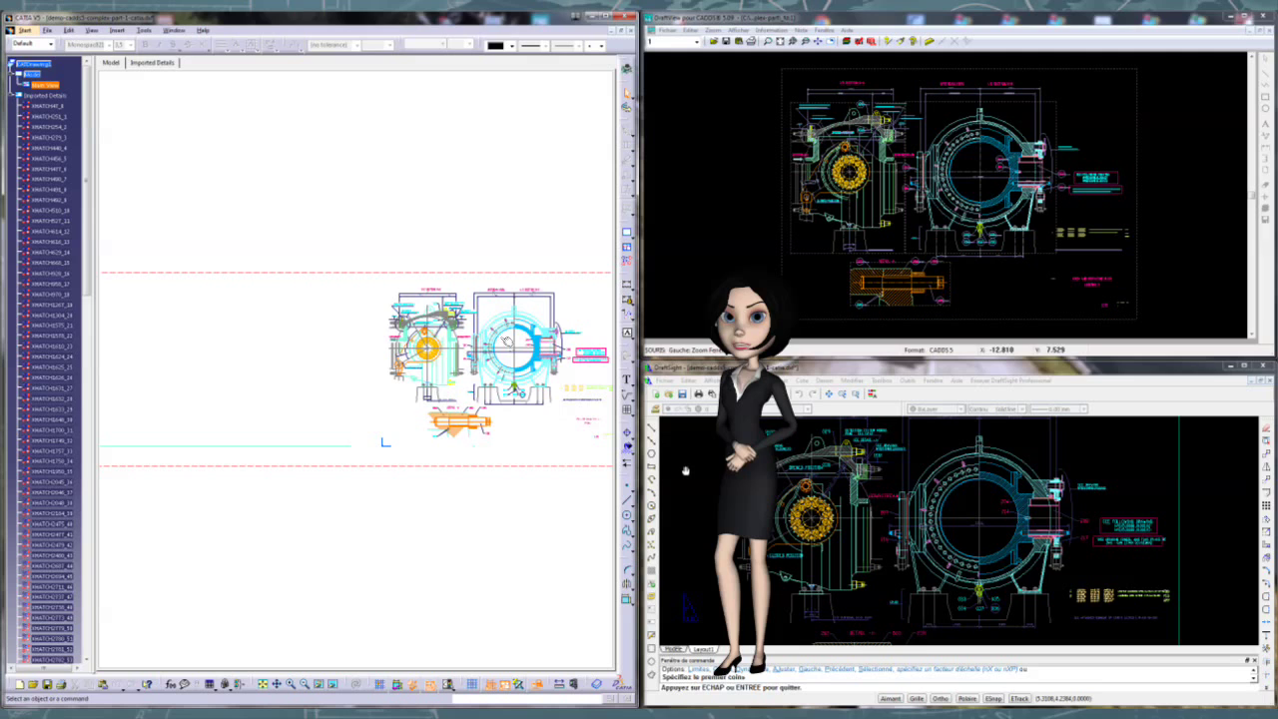
pyautogui.moveTo(516, 358); pyautogui.dragTo(440, 352, button='middle')
pyautogui.scroll(5, 441, 351)
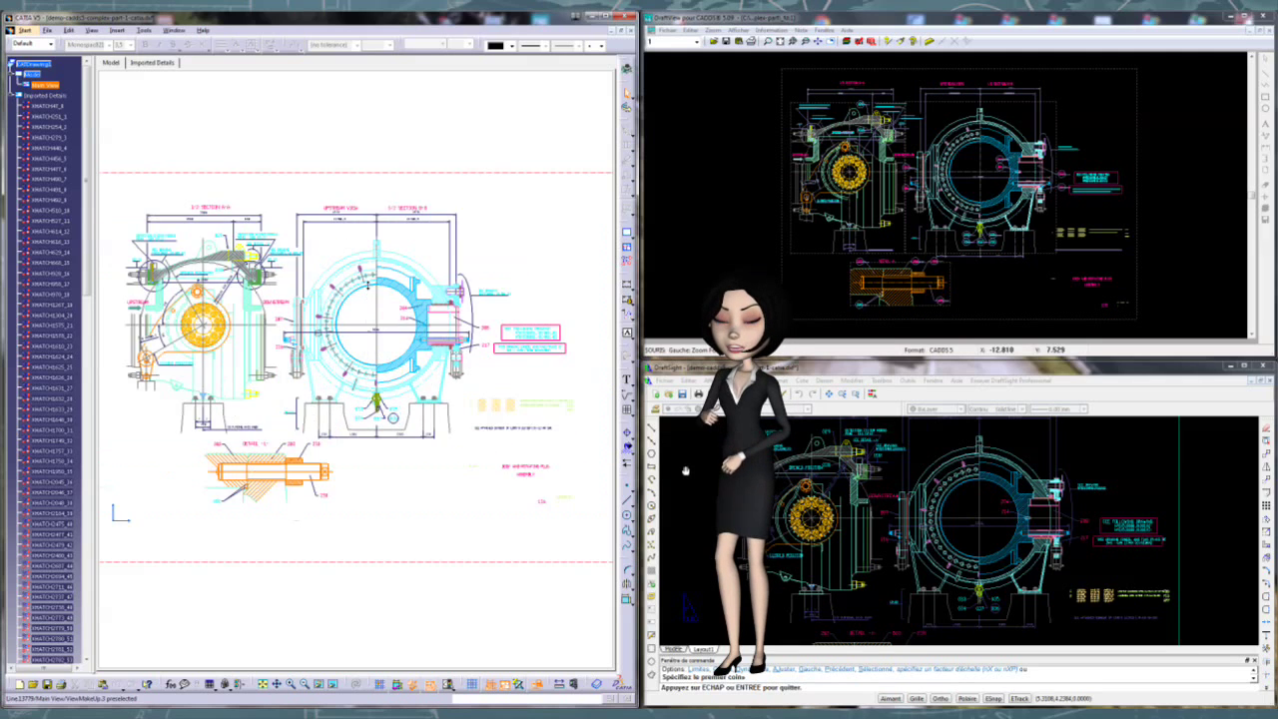
pyautogui.scroll(-2, 369, 287)
pyautogui.scroll(-2, 369, 310)
pyautogui.scroll(-2, 369, 340)
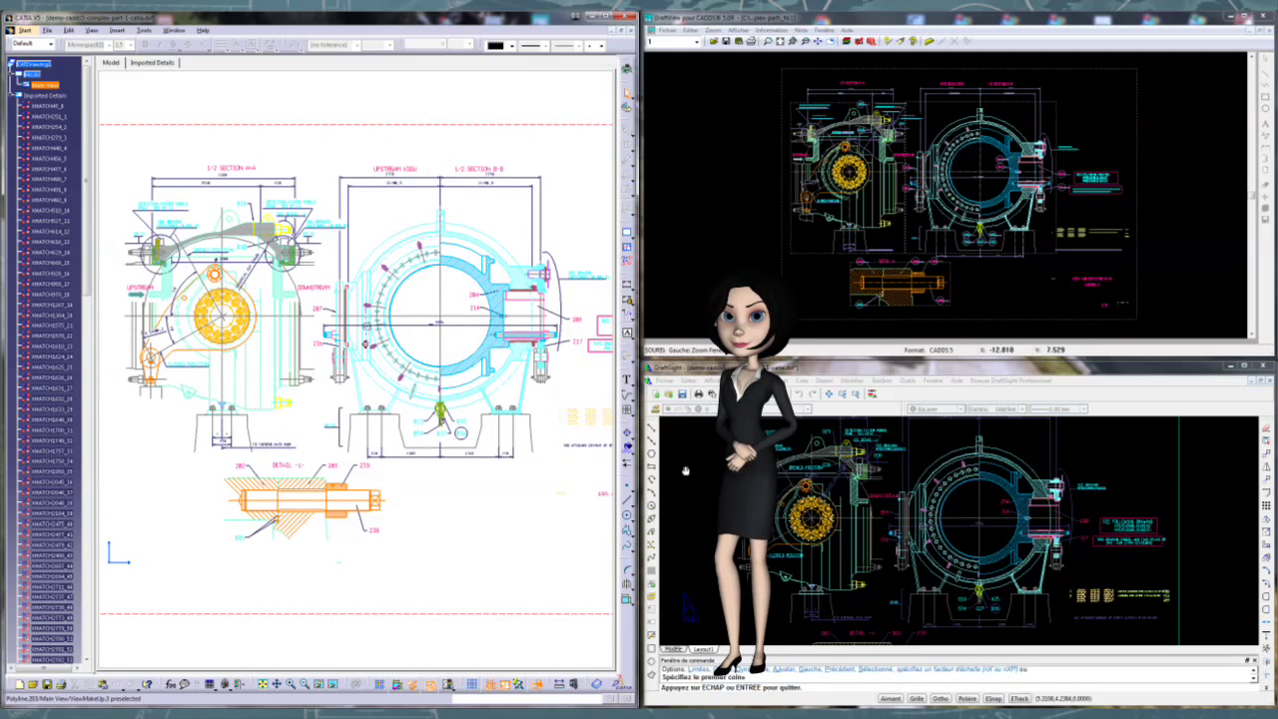
pyautogui.scroll(-2, 369, 375)
pyautogui.scroll(1, 399, 410)
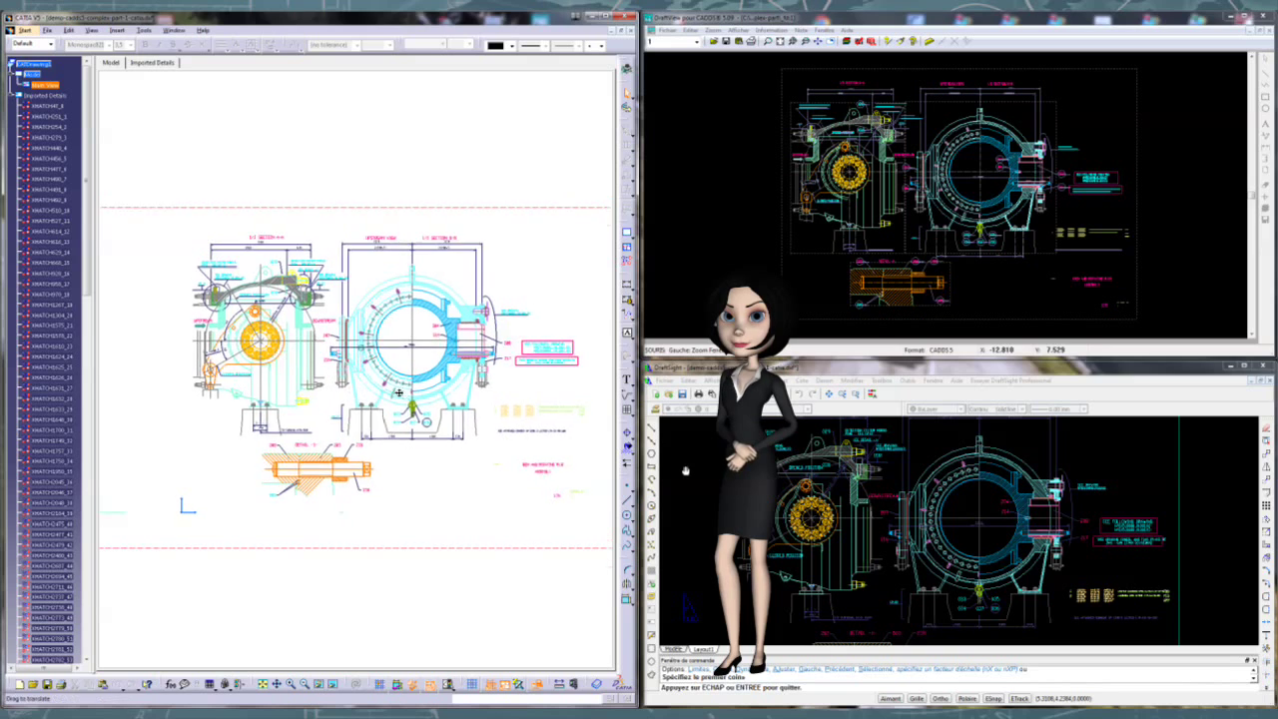
pyautogui.scroll(2, 417, 432)
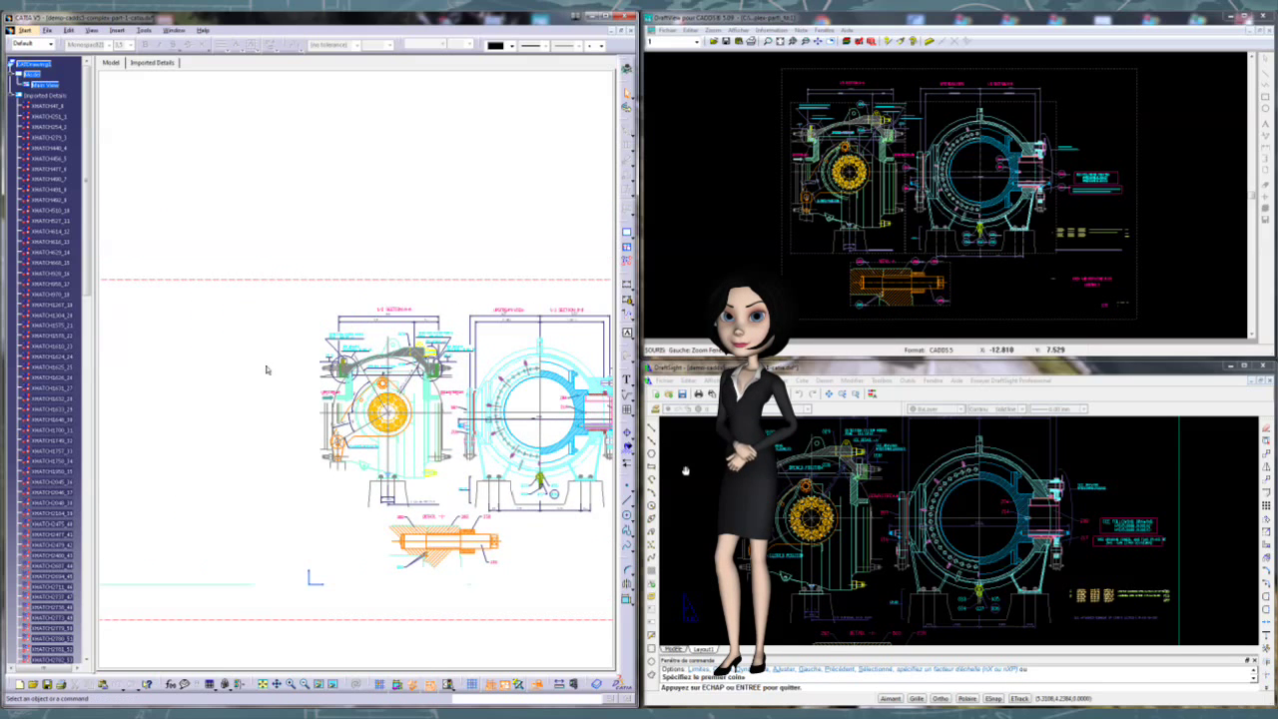
pyautogui.moveTo(309, 289)
pyautogui.keyDown('ctrl'); pyautogui.mouseDown(button='middle')
pyautogui.moveTo(234, 321)
pyautogui.moveTo(411, 340)
pyautogui.mouseUp(button='middle'); pyautogui.keyUp('ctrl')
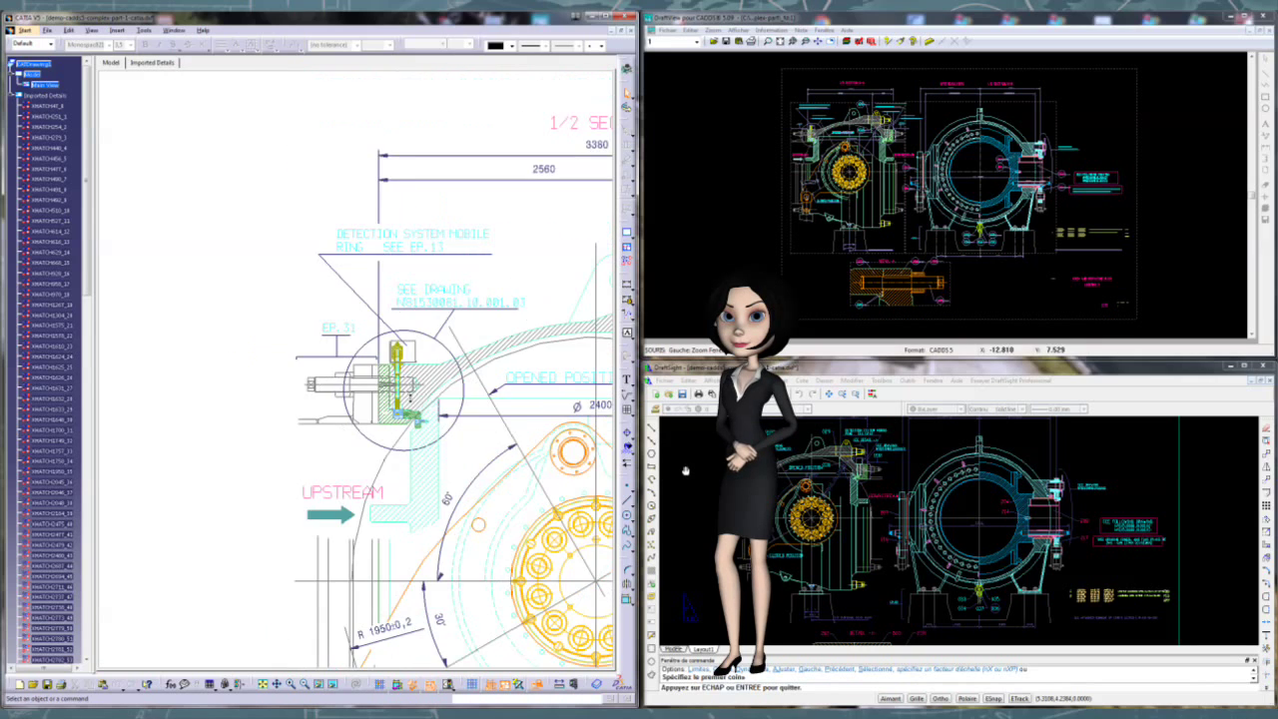
pyautogui.moveTo(412, 340)
pyautogui.keyDown('ctrl'); pyautogui.mouseDown(button='middle')
pyautogui.moveTo(359, 330)
pyautogui.moveTo(268, 371)
pyautogui.moveTo(237, 354)
pyautogui.moveTo(238, 365)
pyautogui.moveTo(409, 384)
pyautogui.mouseUp(button='middle'); pyautogui.keyUp('ctrl')
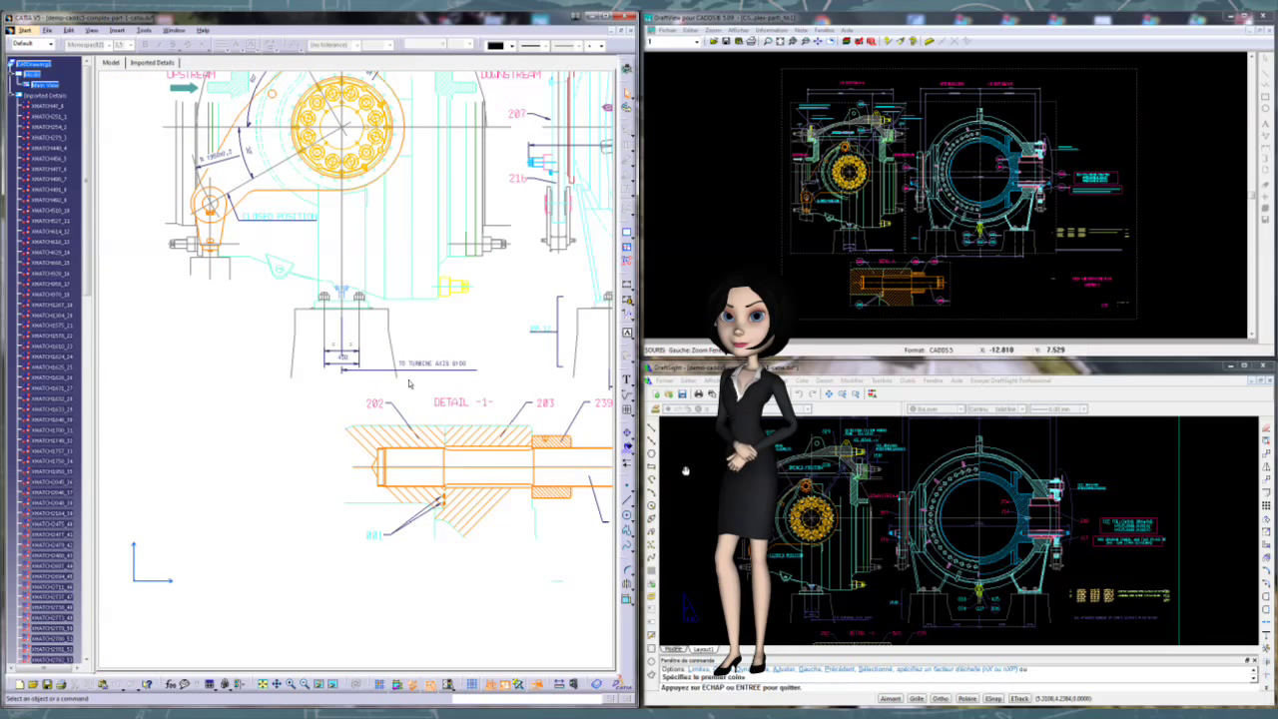